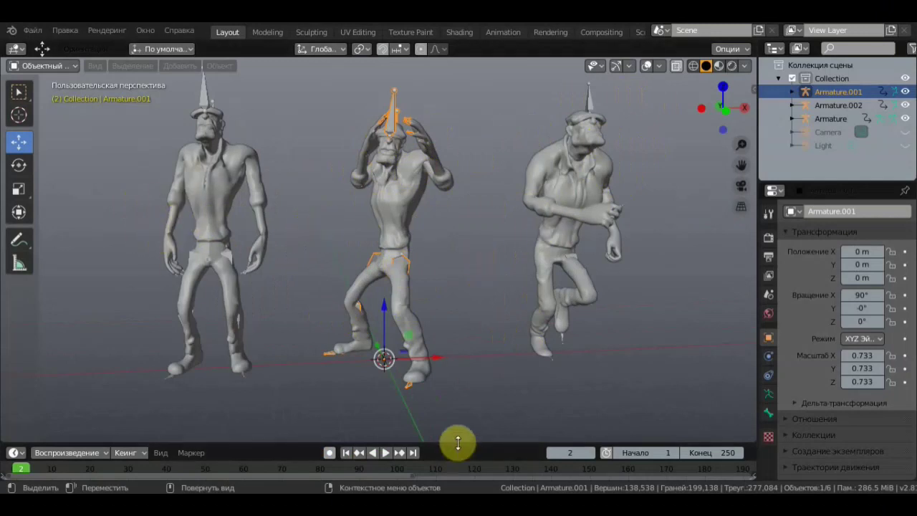
Enlarge the timeline, zoom out the viewport, and make the left character's armature active.
mouse_move(458, 443)
left_mouse_down()
mouse_move(464, 348)
mouse_move(465, 385)
left_mouse_up()
scroll(470, 333, "down", 1)
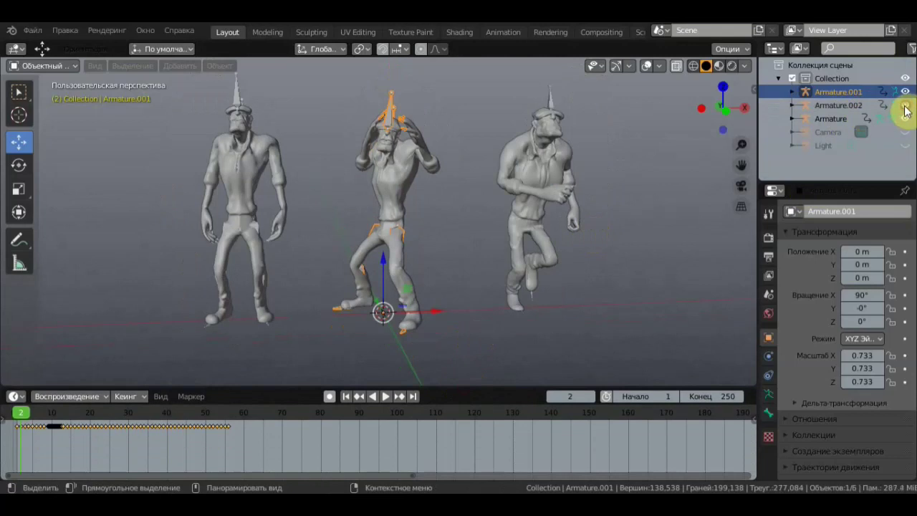
left_click(830, 118)
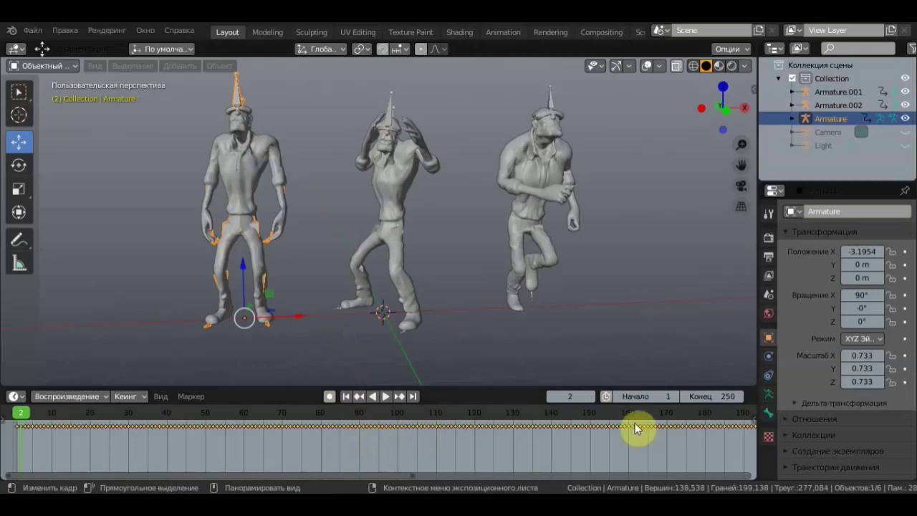
scroll(604, 446, "down", 1)
scroll(604, 447, "down", 2)
scroll(601, 448, "down", 2)
scroll(605, 448, "down", 1)
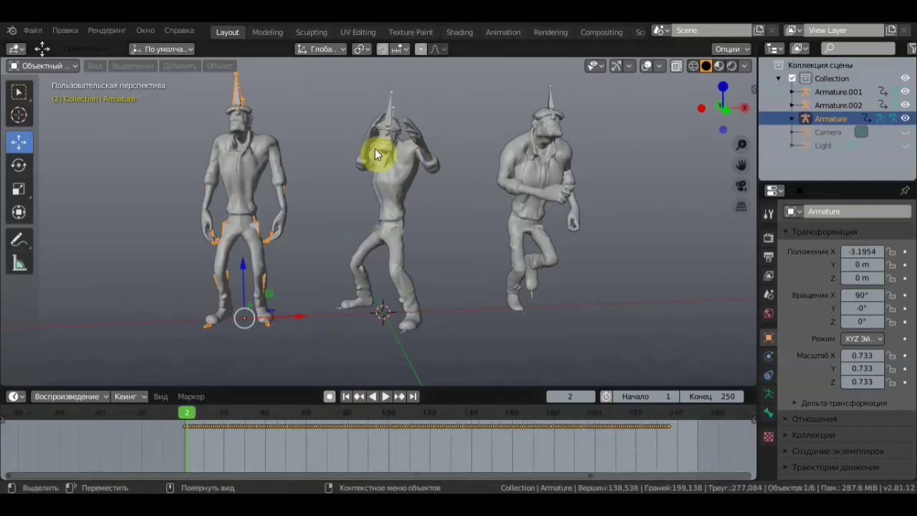
left_click(678, 453)
mouse_move(686, 456)
left_mouse_down()
mouse_move(201, 428)
mouse_move(178, 418)
left_mouse_up()
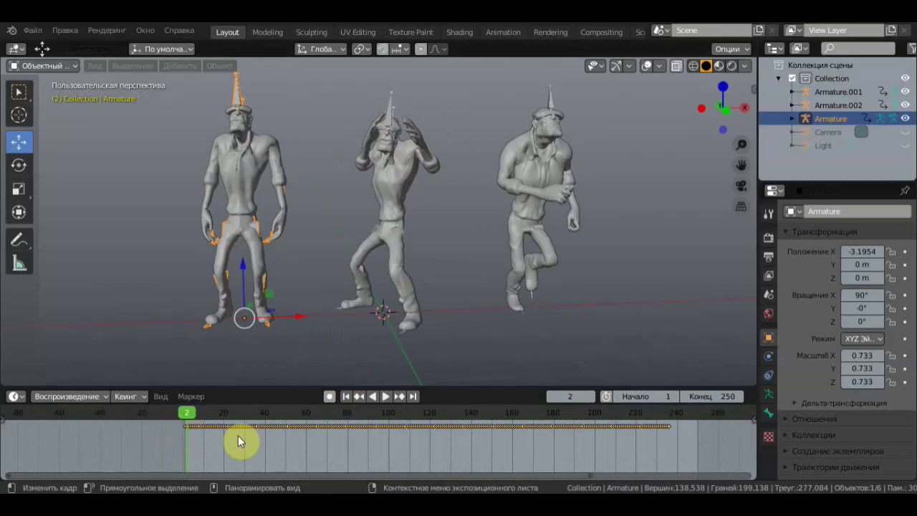
key("ctrl")
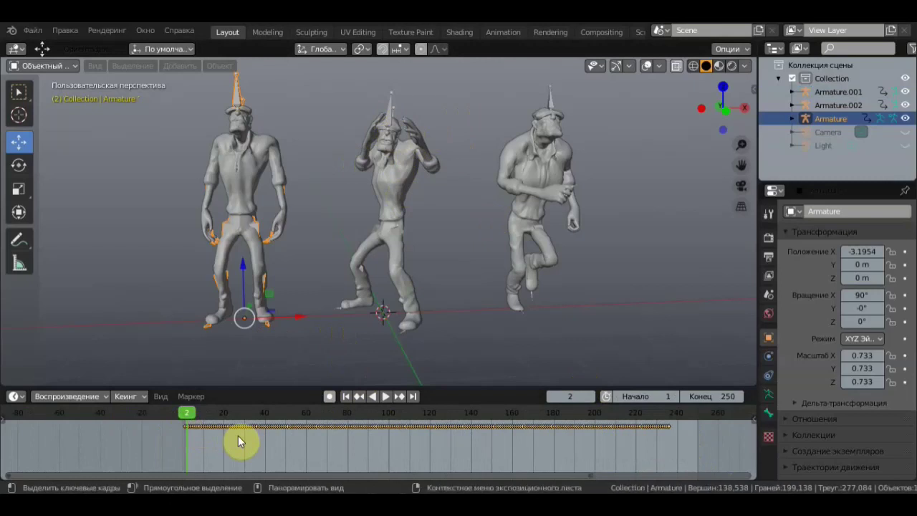
left_click(393, 129)
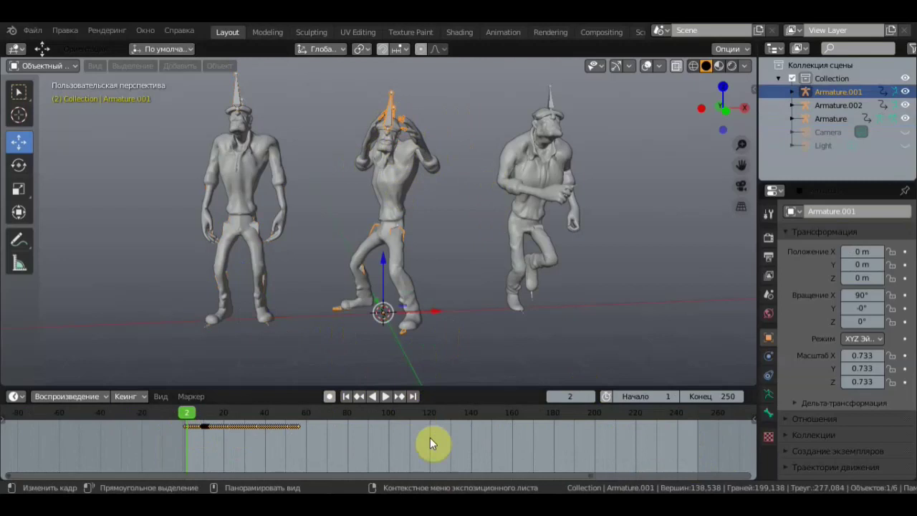
Paste the copied keyframes onto the middle armature starting at frame 61.
key("space")
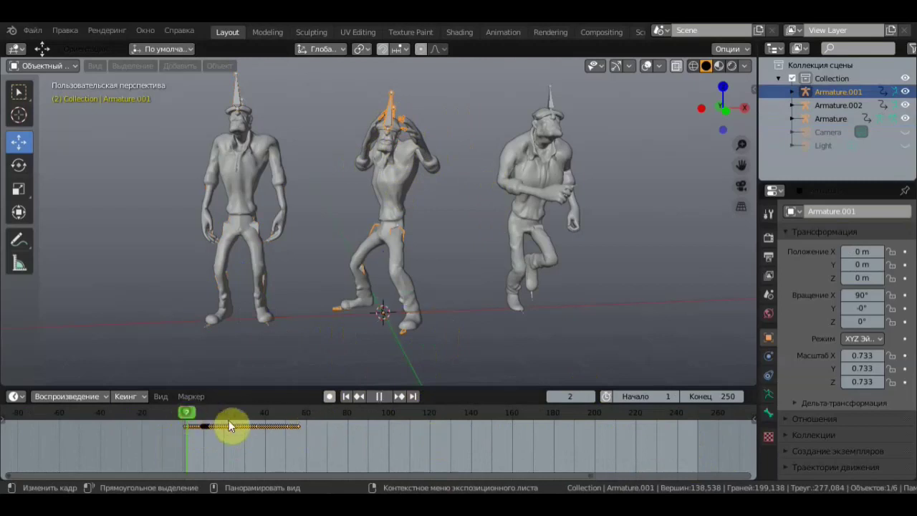
left_click(307, 432)
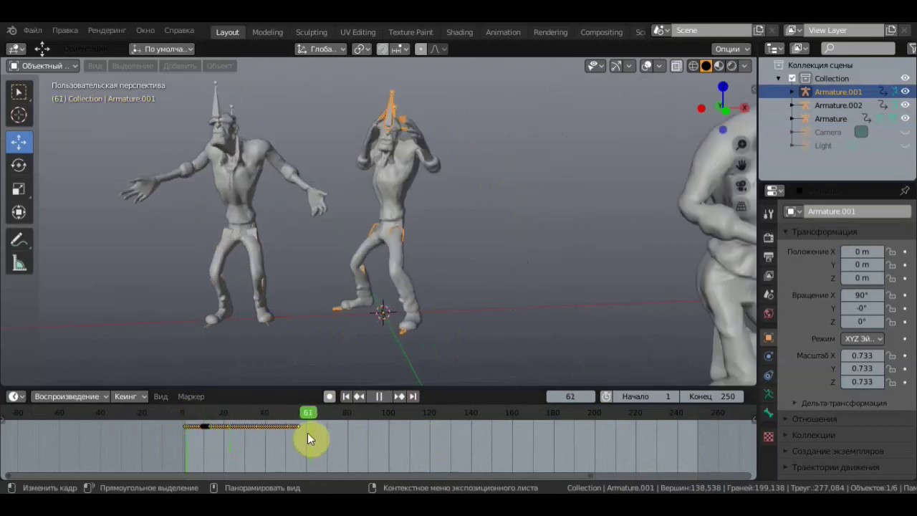
key("space")
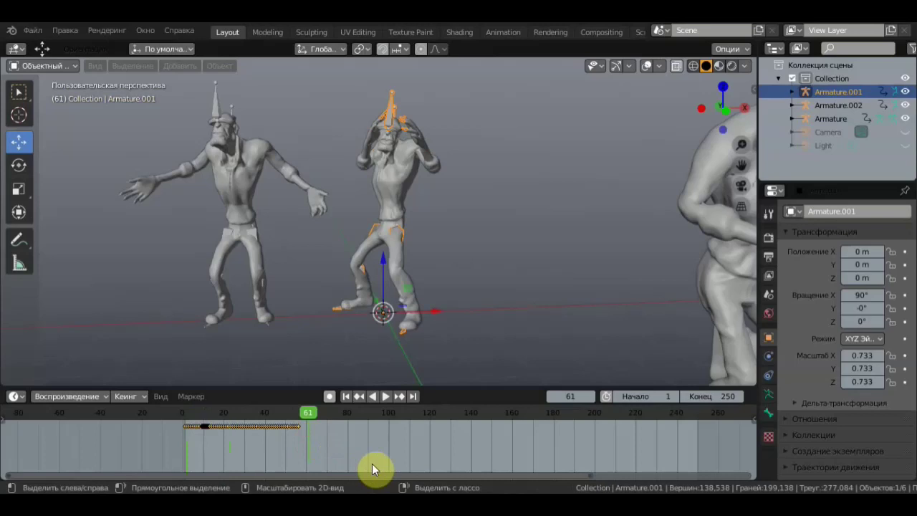
key("ctrl+v")
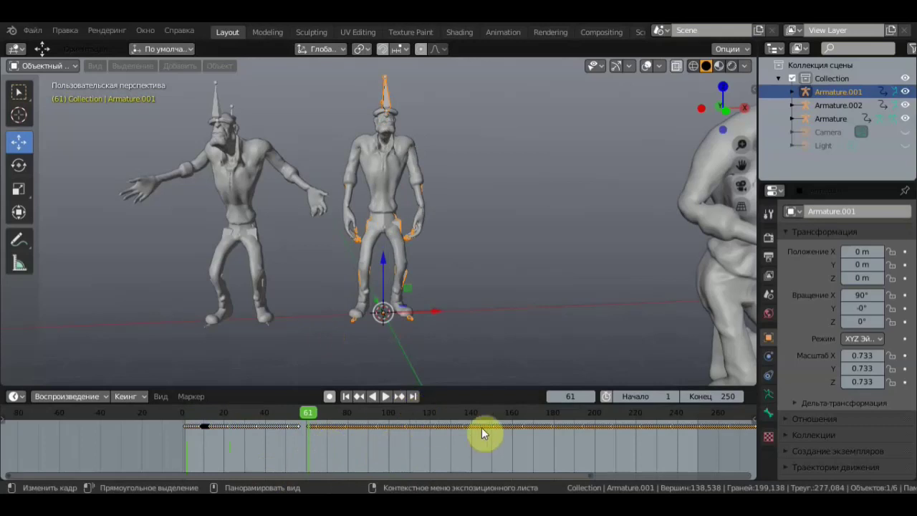
Play back the joined animation to check it, then enlarge the timeline.
left_click(388, 395)
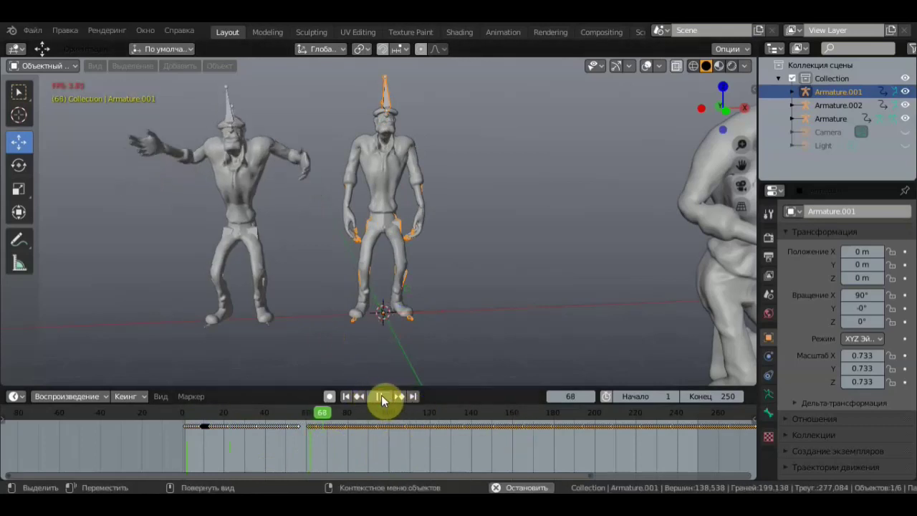
left_click(380, 398)
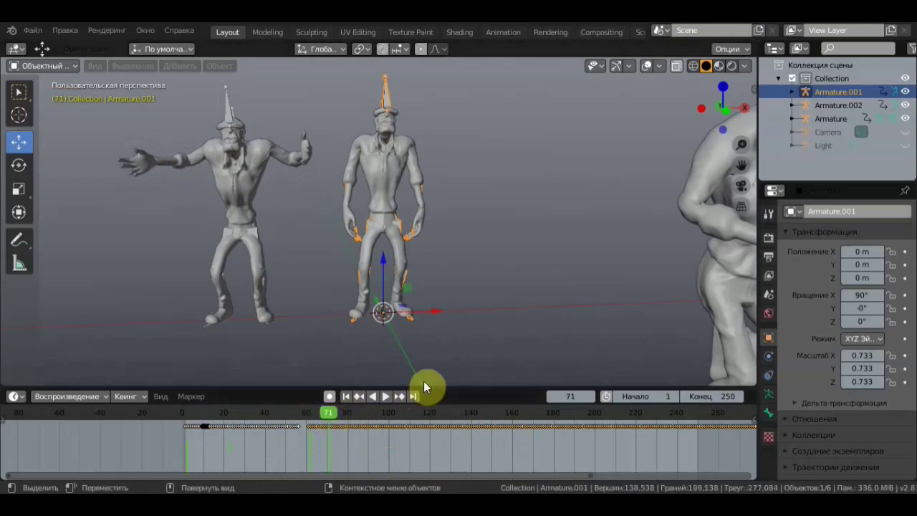
mouse_move(425, 387)
left_mouse_down()
mouse_move(454, 196)
mouse_move(423, 201)
left_mouse_up()
scroll(327, 229, "up", 3)
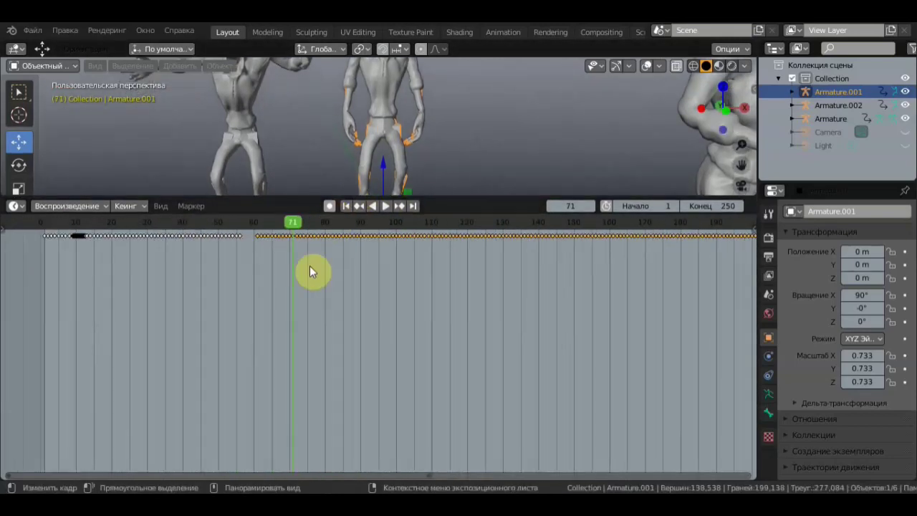
Return to frame 61 and key all channels in the timeline.
scroll(315, 258, "up", 1)
scroll(301, 278, "up", 1)
left_click_drag(277, 228, 237, 233)
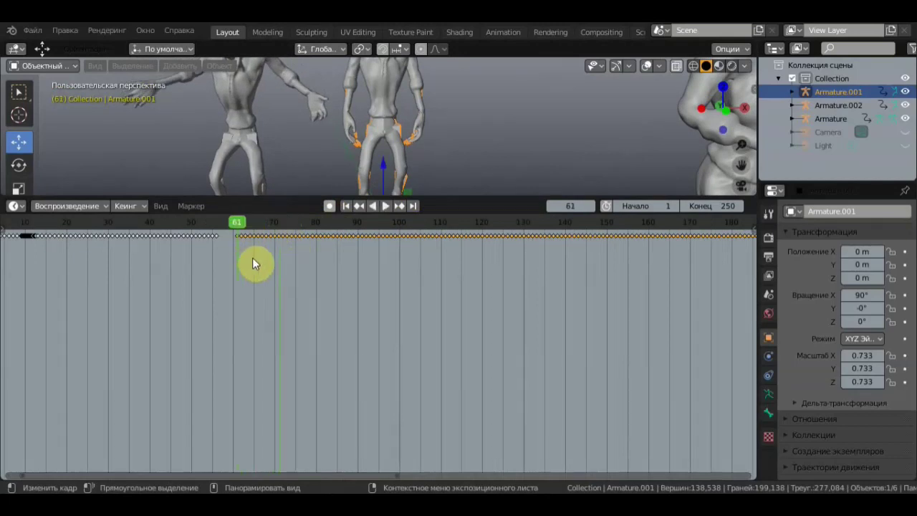
key("i")
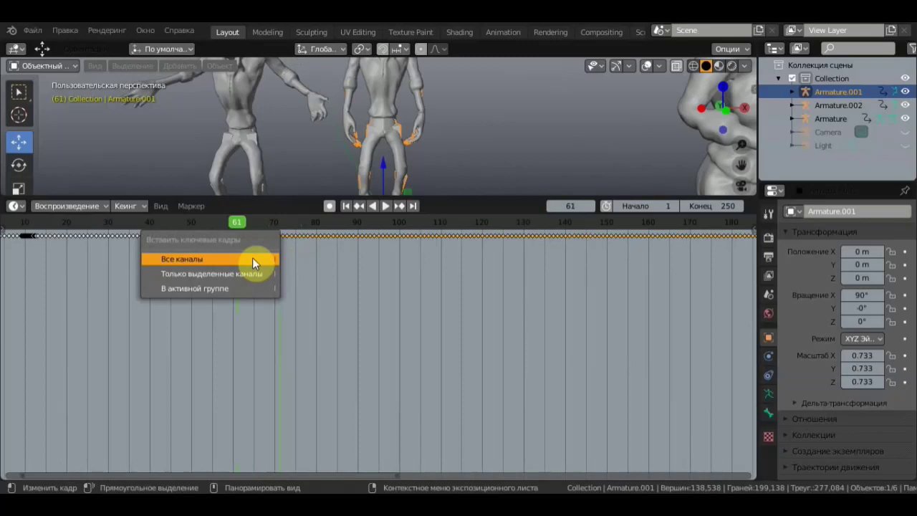
left_click(253, 258)
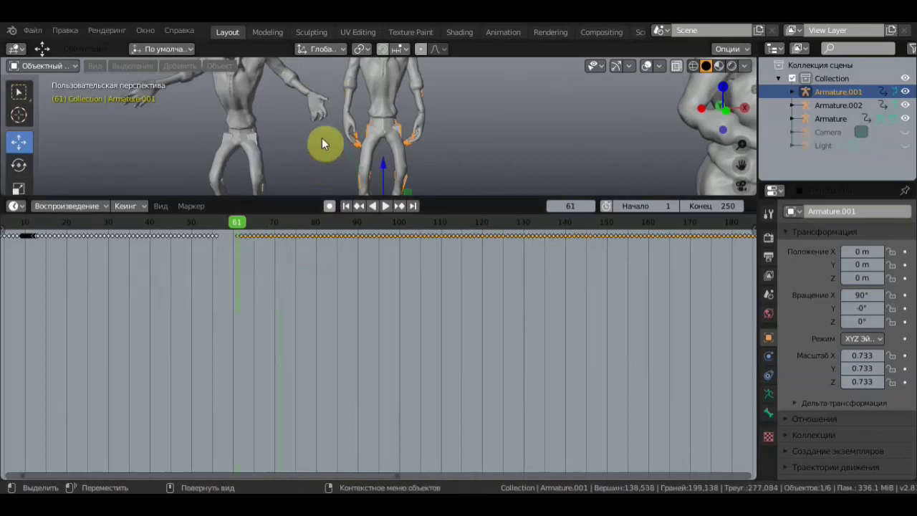
Insert a Location & Rotation keyframe on the middle armature at frame 61.
left_click_drag(314, 196, 322, 349)
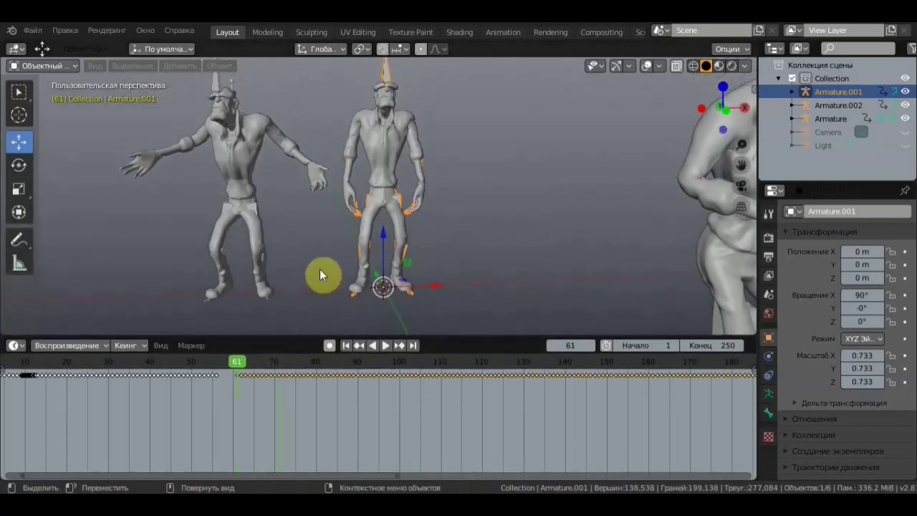
key("i")
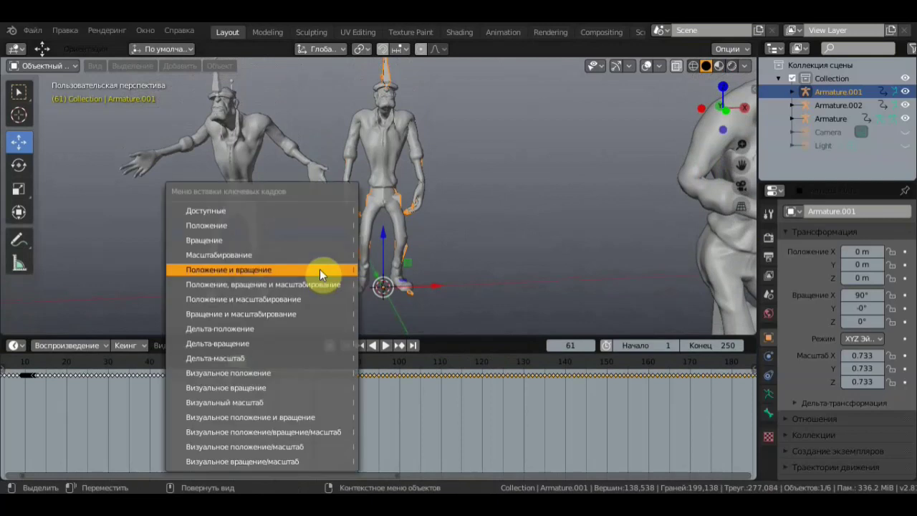
left_click(270, 270)
scroll(335, 394, "down", 2)
scroll(337, 395, "down", 3)
scroll(338, 399, "down", 3)
scroll(365, 399, "down", 1)
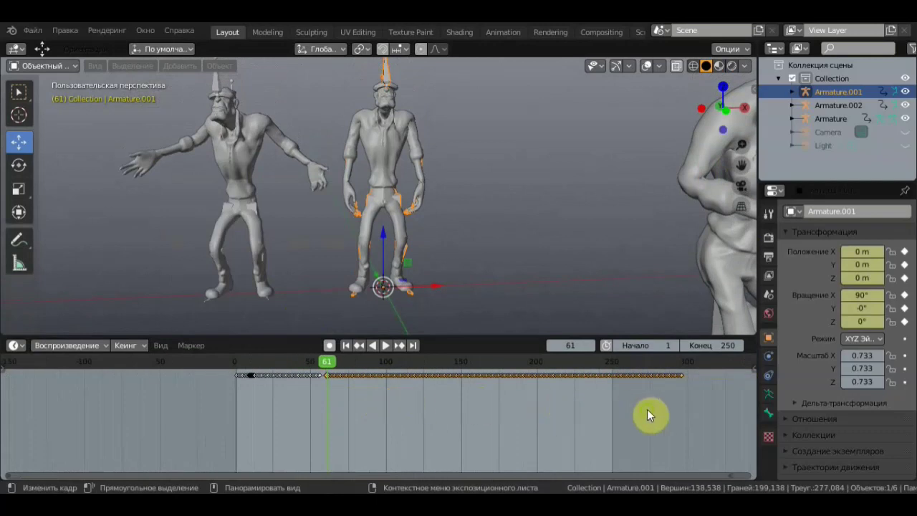
middle_click_drag(620, 409, 517, 414)
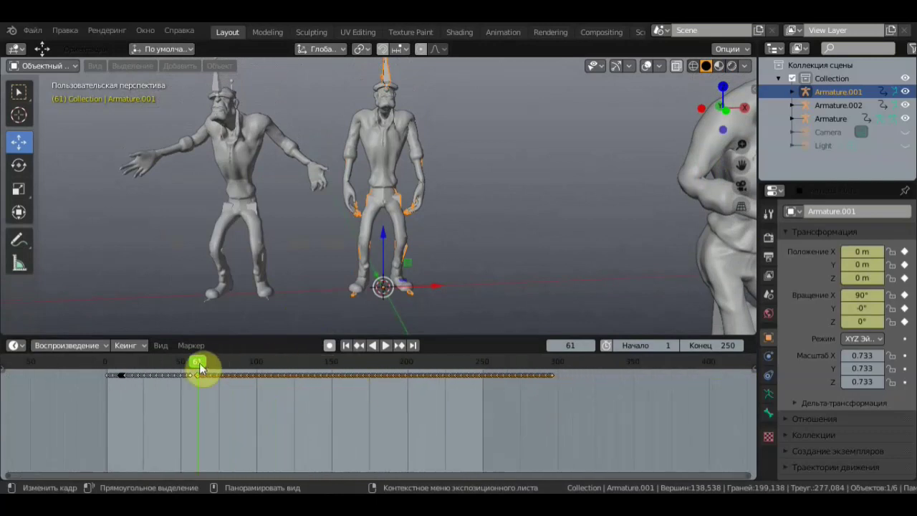
Stop playback at frame 296 and frame the final keyframes in the timeline.
key("space")
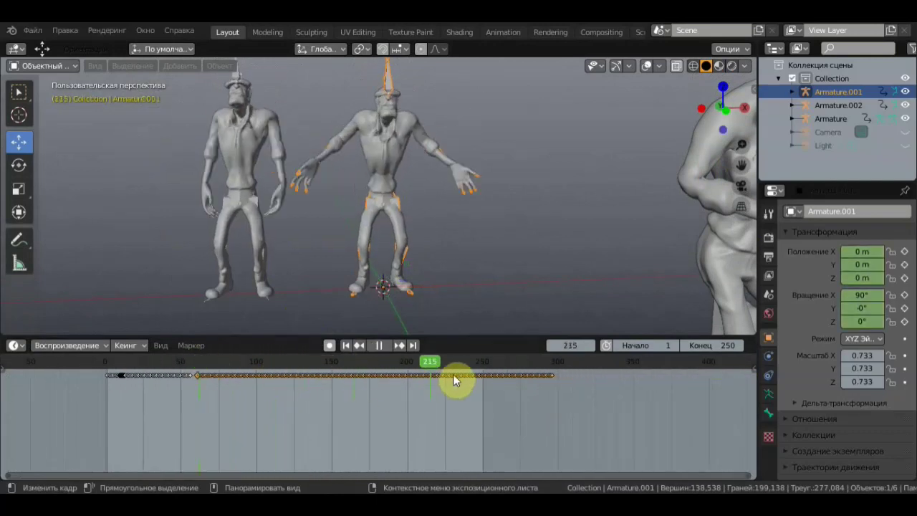
left_click_drag(453, 379, 545, 387)
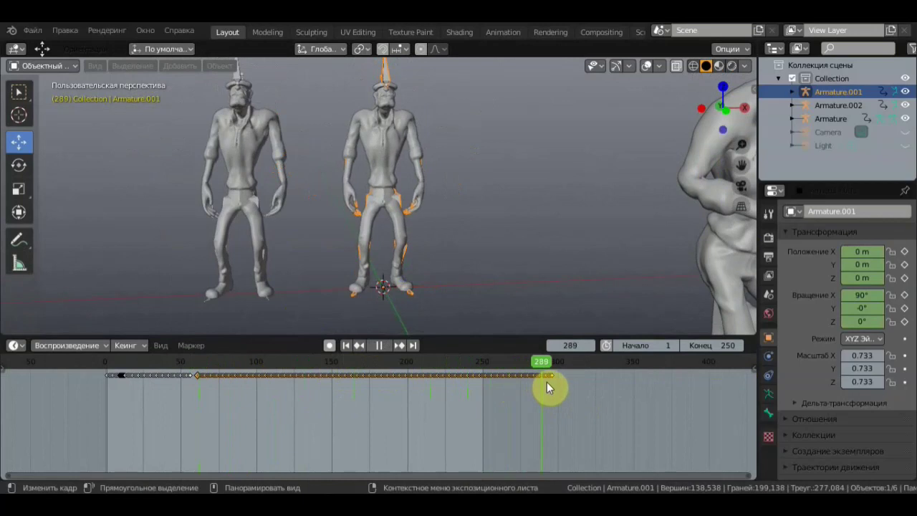
key("space")
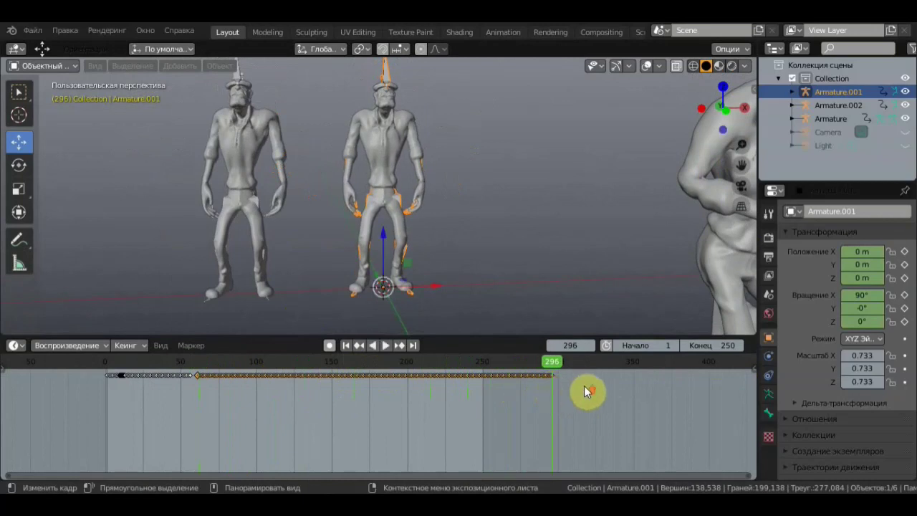
scroll(583, 390, "up", 2)
scroll(585, 387, "up", 2)
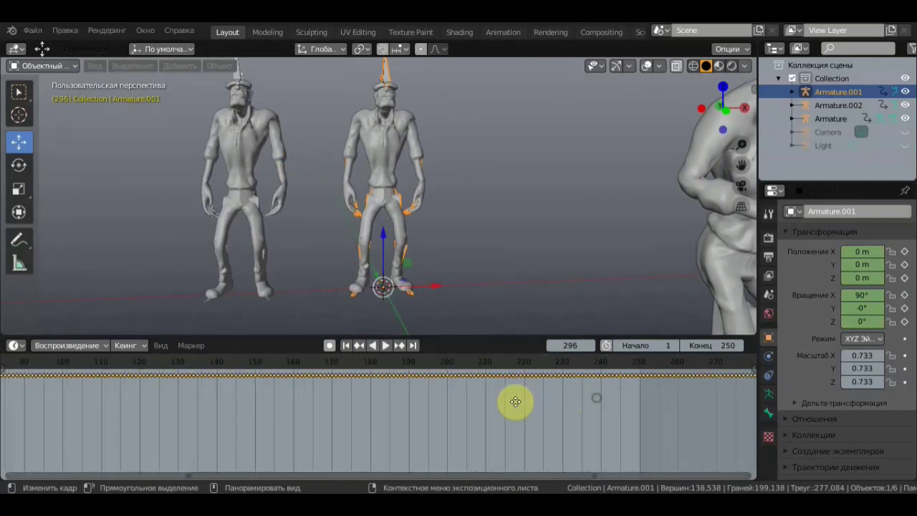
middle_click_drag(559, 399, 406, 402)
scroll(512, 395, "down", 2)
scroll(628, 387, "up", 3)
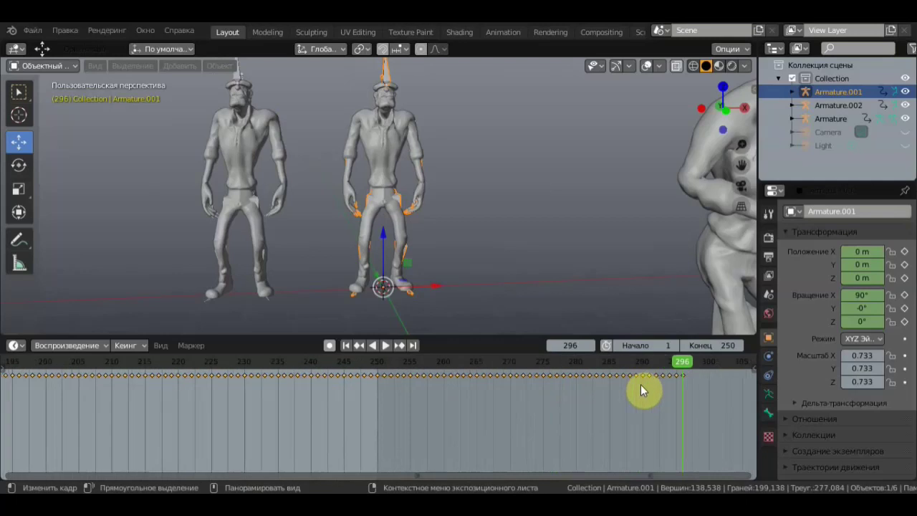
left_click_drag(685, 362, 683, 365)
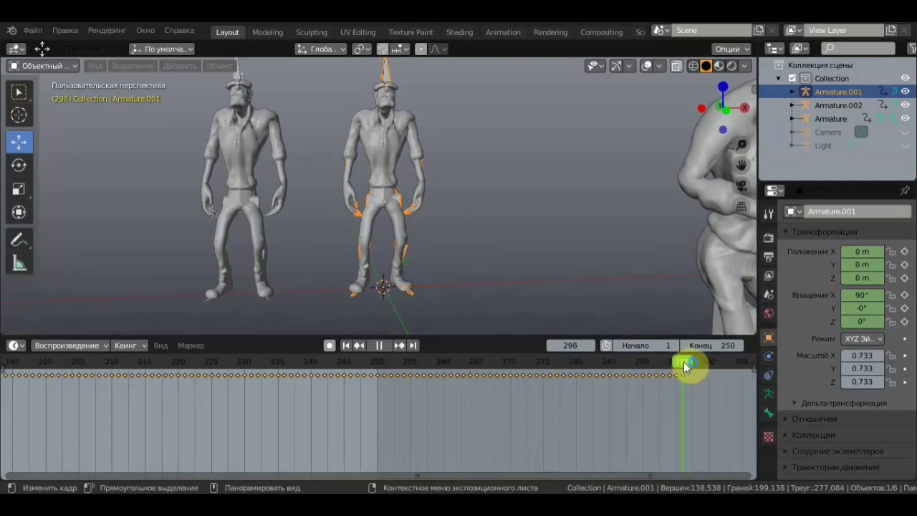
mouse_move(698, 398)
middle_mouse_down("ctrl")
mouse_move(655, 409)
mouse_move(497, 411)
middle_mouse_up("ctrl")
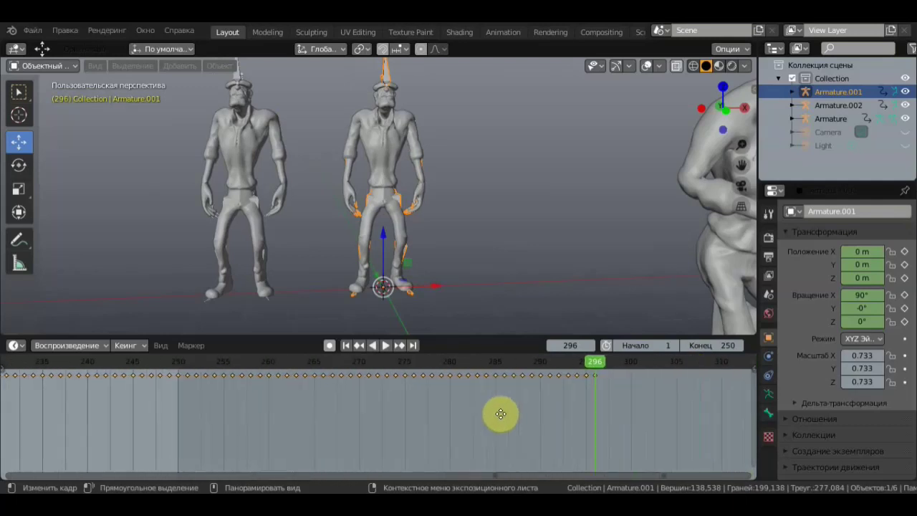
Insert a Location & Rotation keyframe on the middle armature at frame 296.
key("i")
left_click(597, 258)
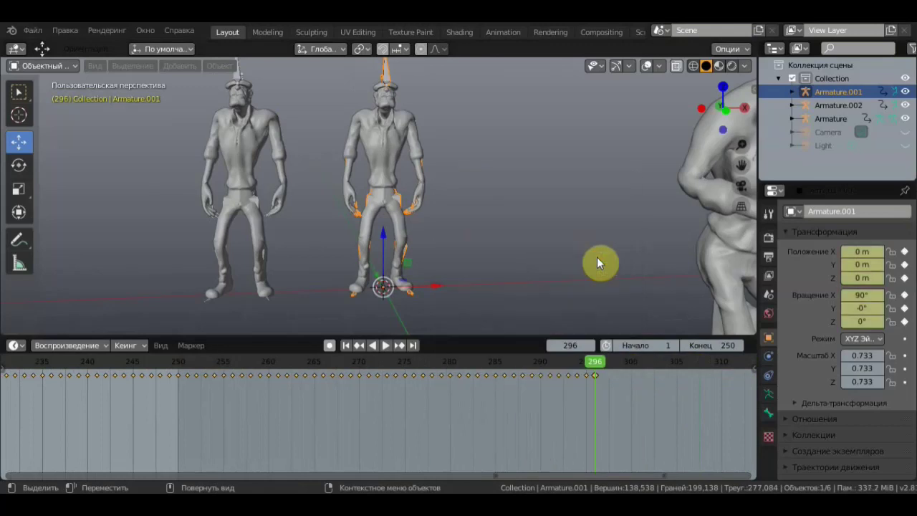
scroll(582, 377, "down", 2)
scroll(582, 378, "down", 3)
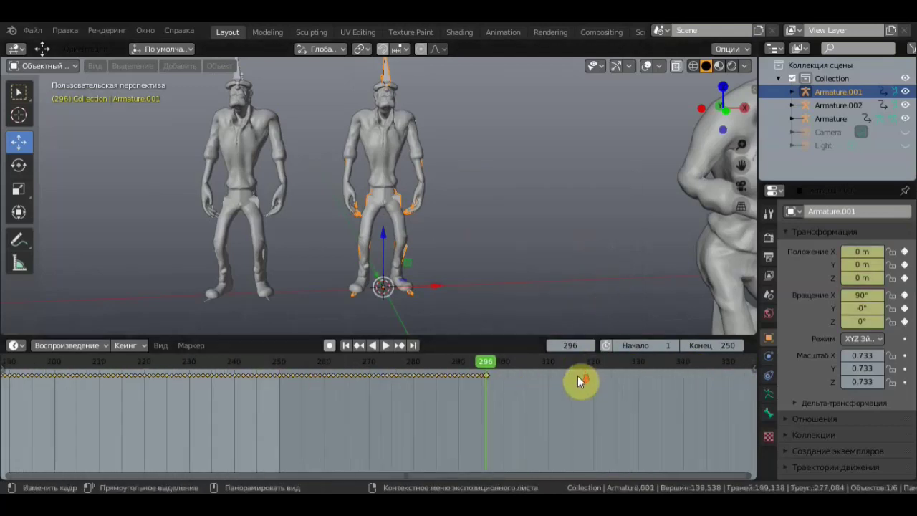
Set the scene's End frame to 320.
double_click(706, 346)
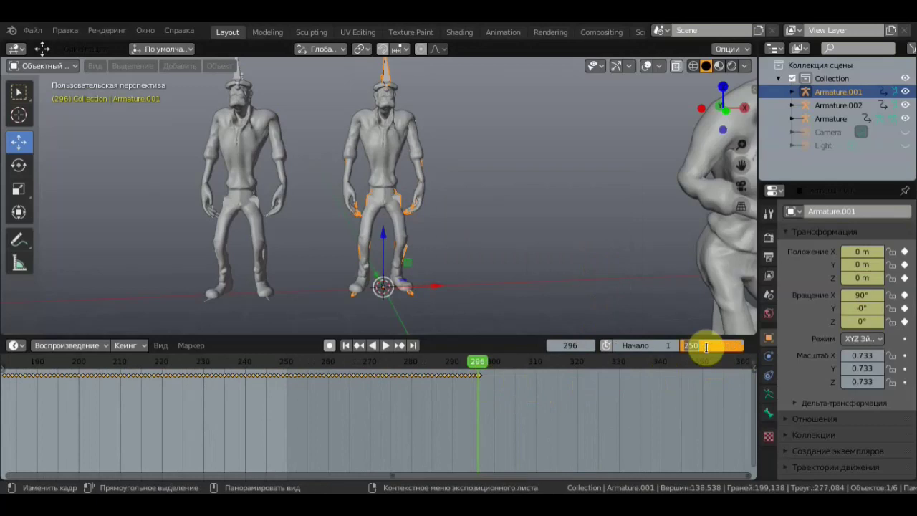
type("320")
key("Return")
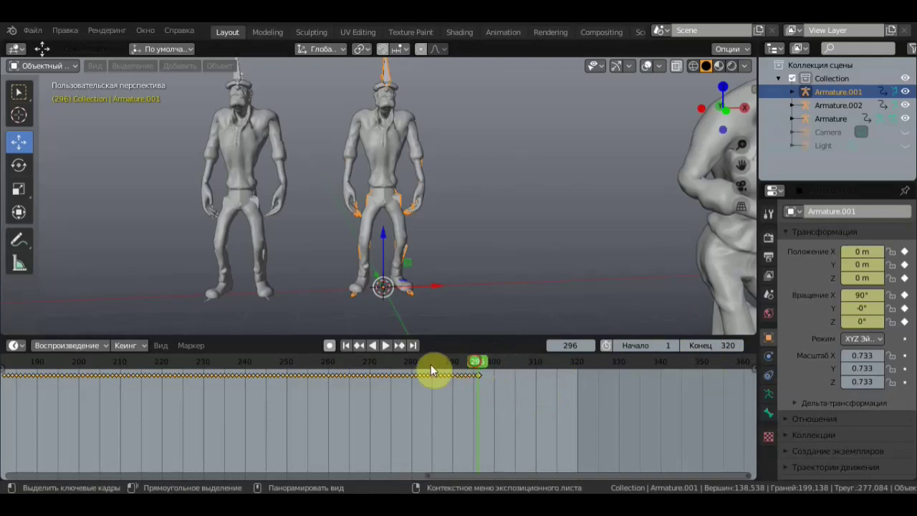
Play the animation in reverse and forward to check the 320-frame range.
key("shift+ctrl+space")
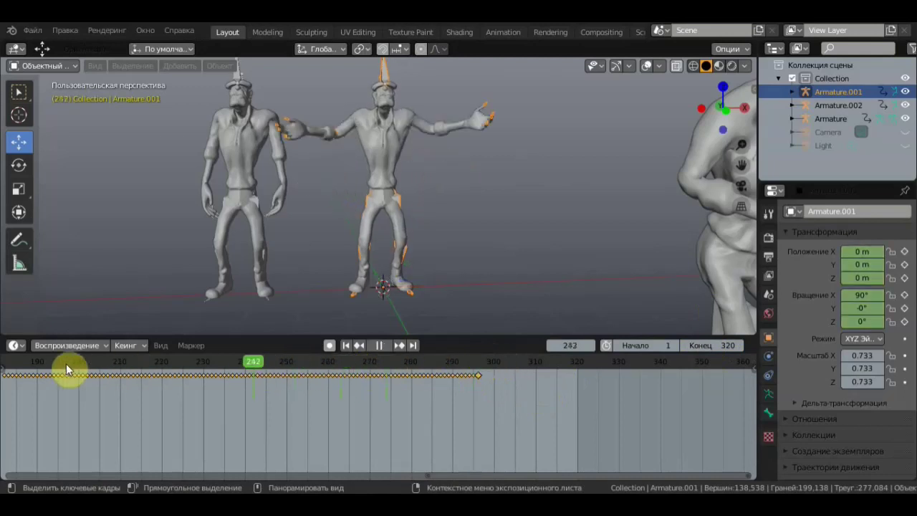
key("space")
scroll(378, 325, "down", 3)
scroll(372, 328, "down", 2)
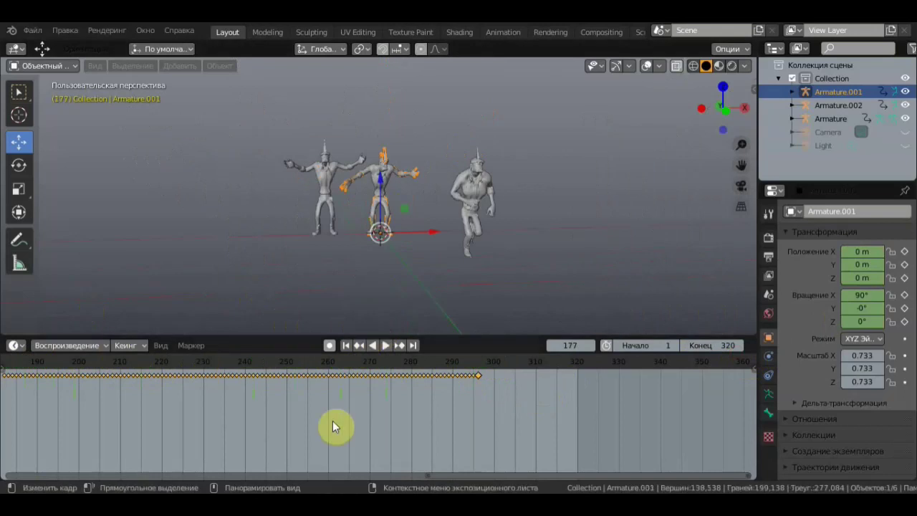
scroll(340, 396, "down", 1)
scroll(303, 428, "down", 3)
scroll(237, 424, "down", 2)
scroll(220, 421, "down", 2)
scroll(293, 398, "up", 2)
scroll(337, 403, "up", 1)
scroll(379, 404, "up", 3)
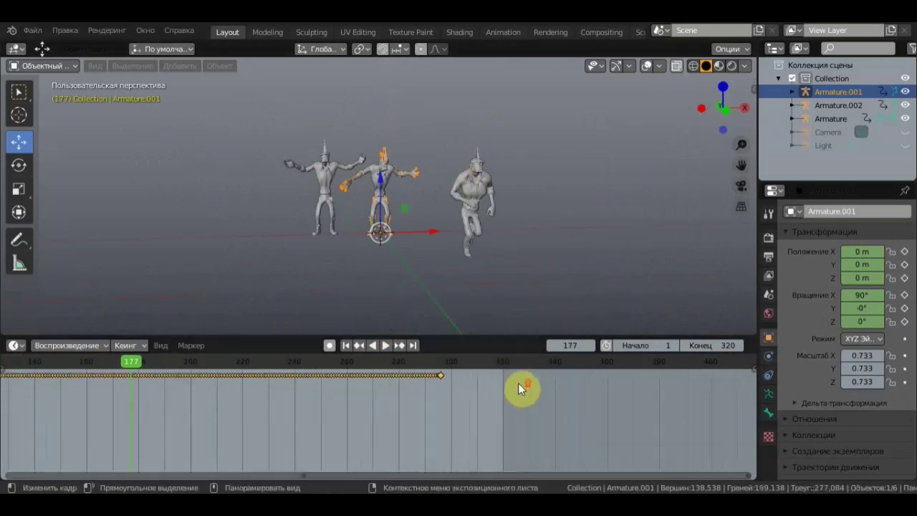
scroll(523, 388, "up", 2)
scroll(49, 362, "up", 1)
key("space")
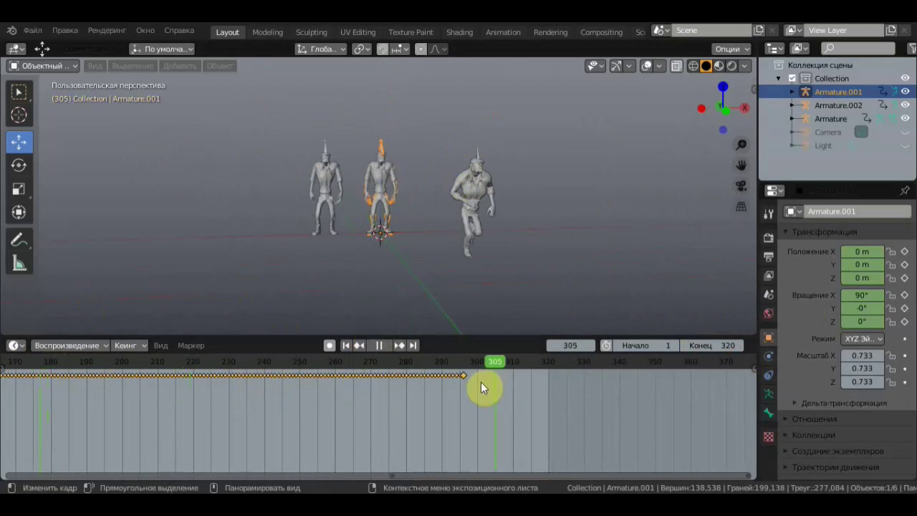
left_click_drag(478, 384, 475, 386)
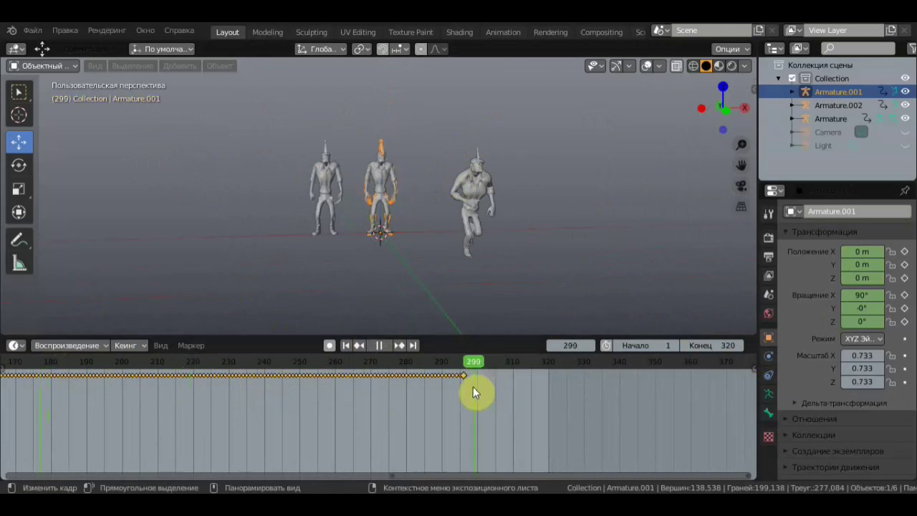
key("space")
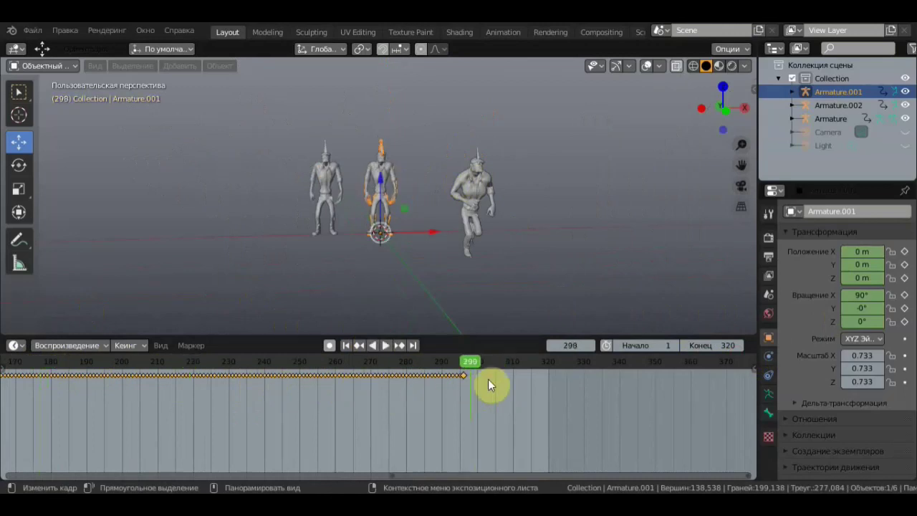
Select Armature.002, box-select its frame 0–20 keyframes in the Dope Sheet and copy them.
scroll(621, 406, "up", 2)
scroll(621, 407, "up", 1)
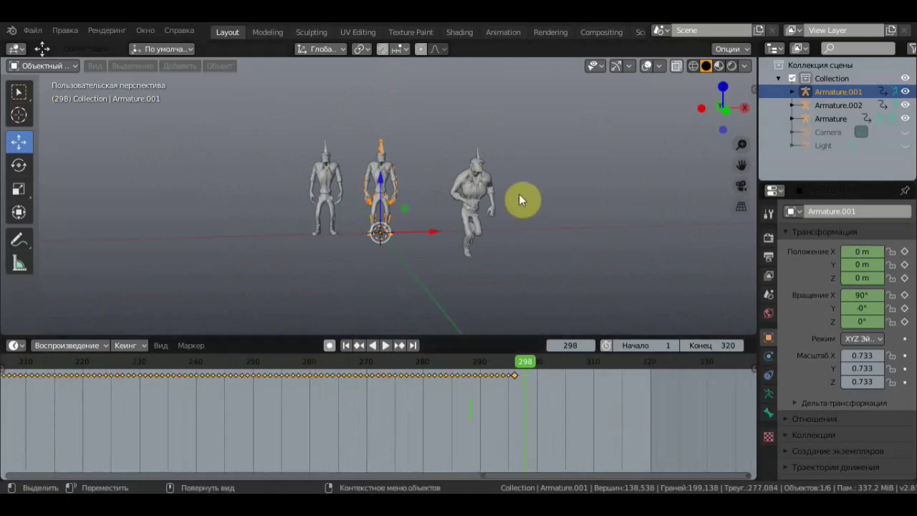
left_click(501, 176)
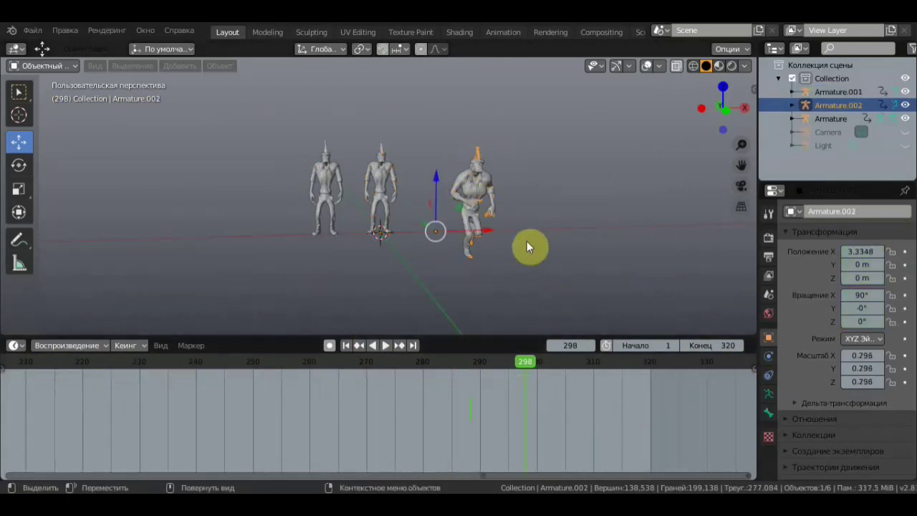
scroll(595, 378, "down", 1)
scroll(565, 387, "down", 1)
scroll(430, 402, "down", 1)
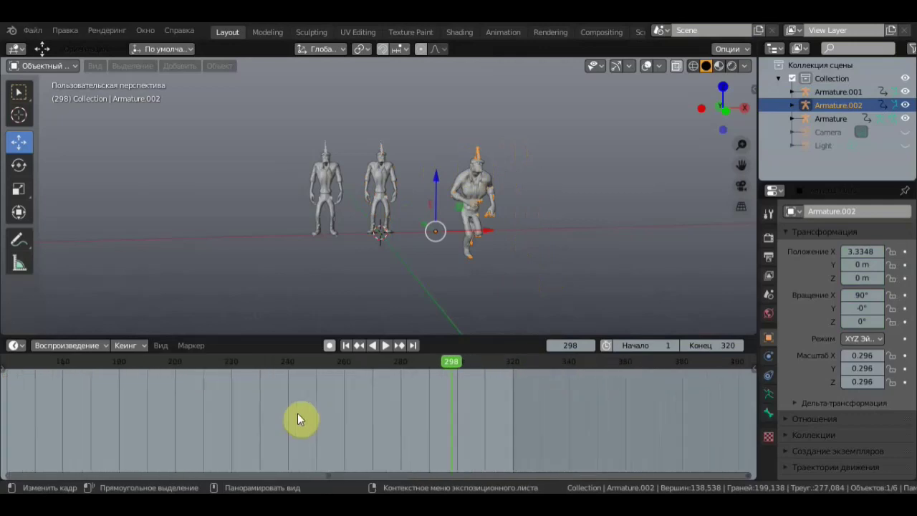
scroll(298, 419, "down", 2)
scroll(215, 415, "down", 3)
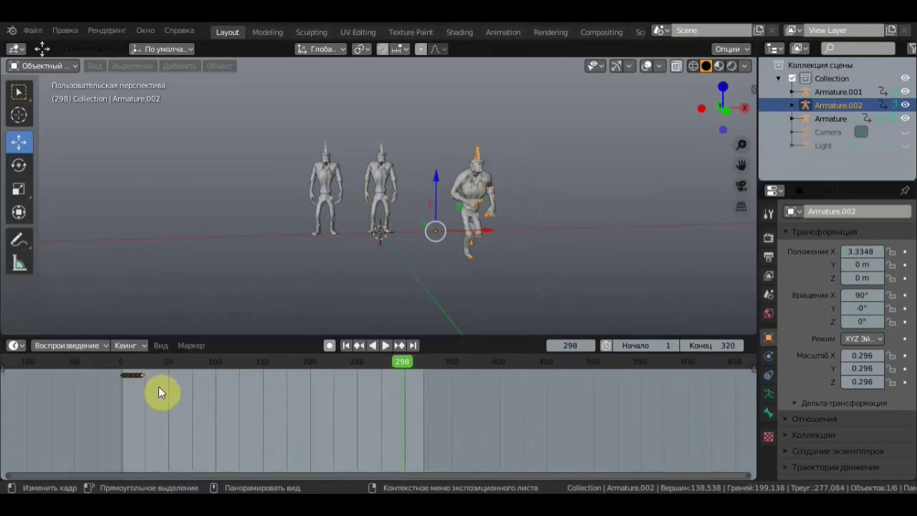
mouse_move(159, 390)
left_mouse_down()
mouse_move(154, 399)
mouse_move(122, 374)
left_mouse_up()
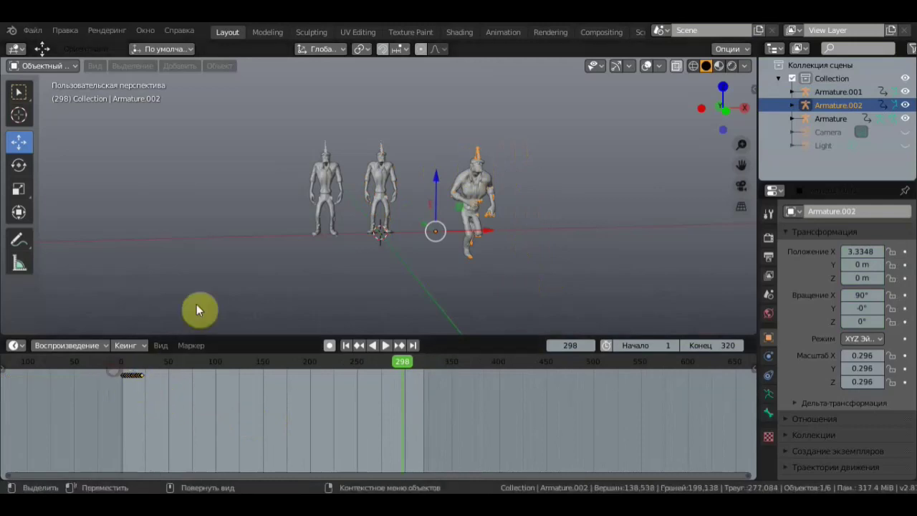
key("ctrl")
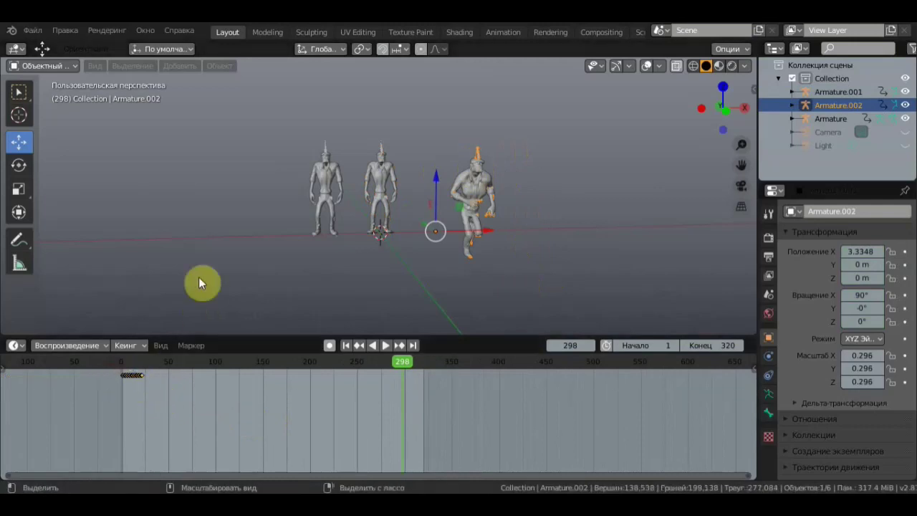
key("ctrl+c")
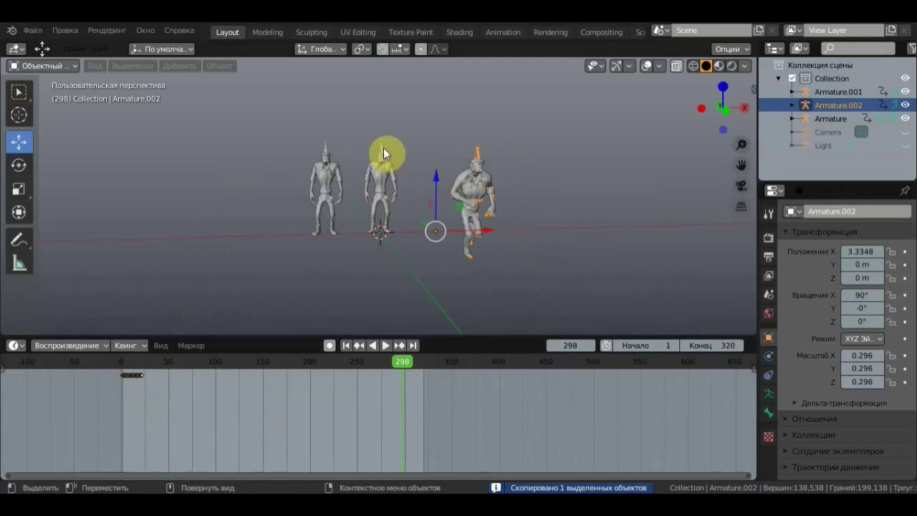
left_click(381, 147)
Paste the copied running keyframes onto Armature.001 at frame 298.
scroll(401, 327, "up", 4)
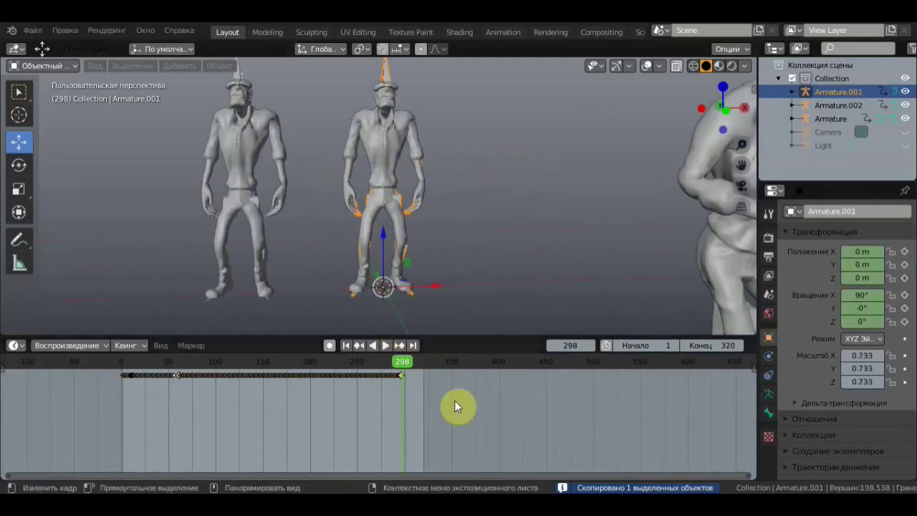
scroll(419, 393, "up", 2)
scroll(440, 395, "up", 2)
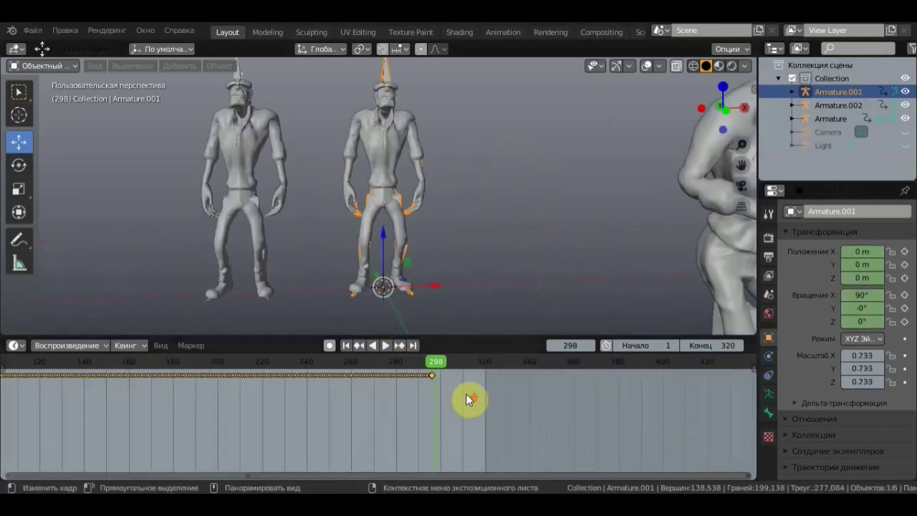
scroll(472, 400, "up", 1)
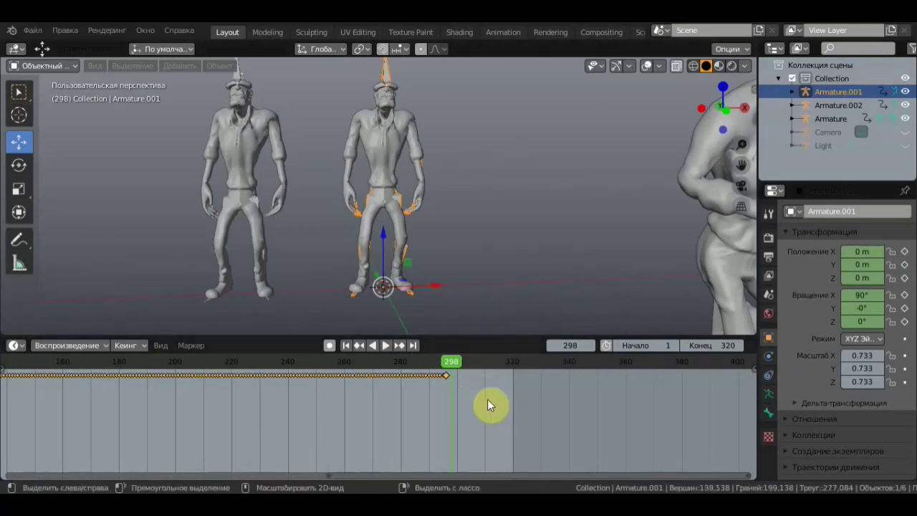
key("ctrl+v")
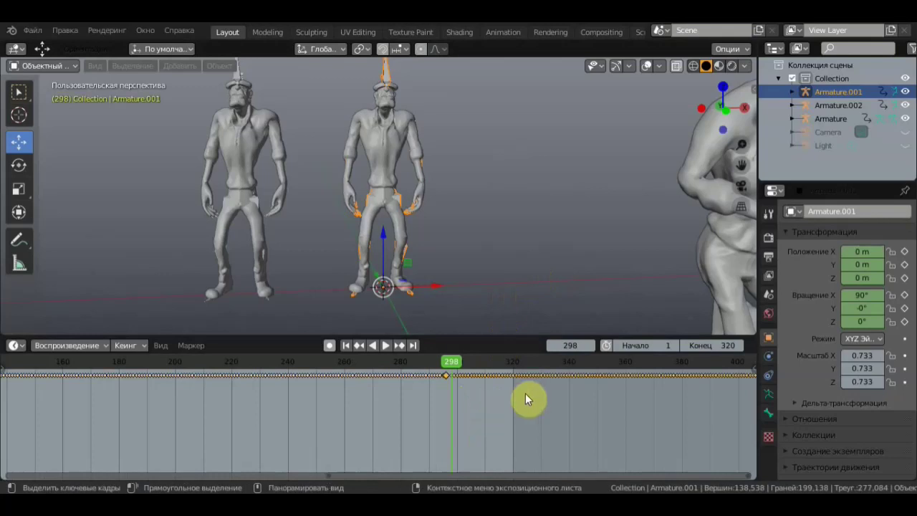
Play the animation from frame 298 to check the pasted run.
scroll(527, 396, "down", 2)
scroll(525, 398, "down", 1)
scroll(523, 401, "down", 2)
scroll(521, 401, "down", 1)
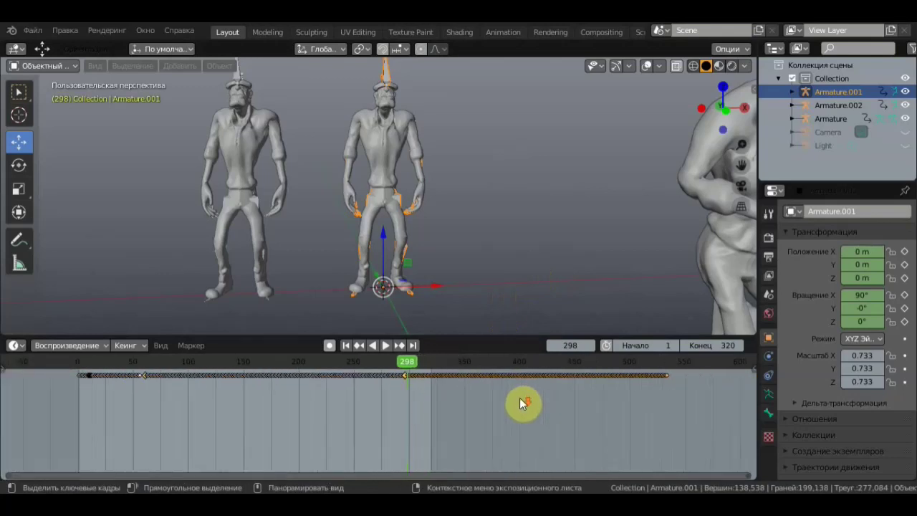
left_click(384, 346)
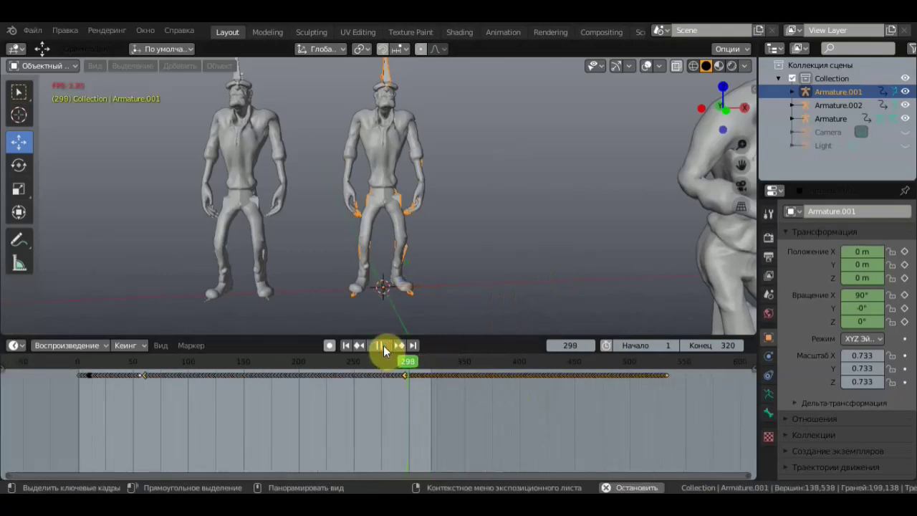
left_click(383, 345)
scroll(654, 235, "down", 3)
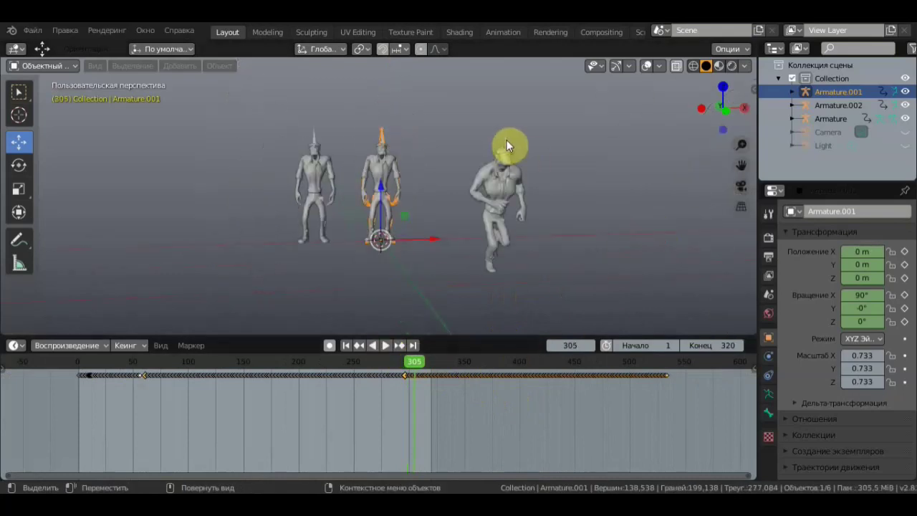
left_click(506, 145)
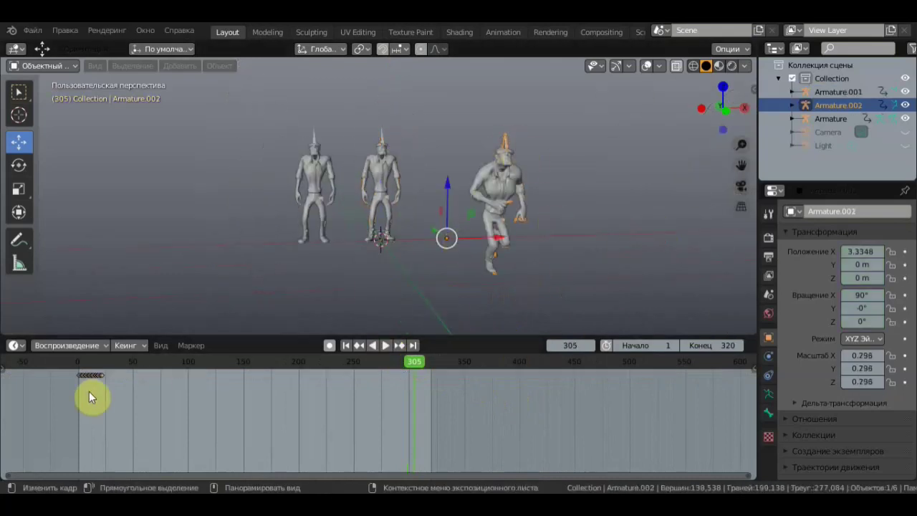
scroll(29, 405, "up", 1)
scroll(65, 409, "up", 2)
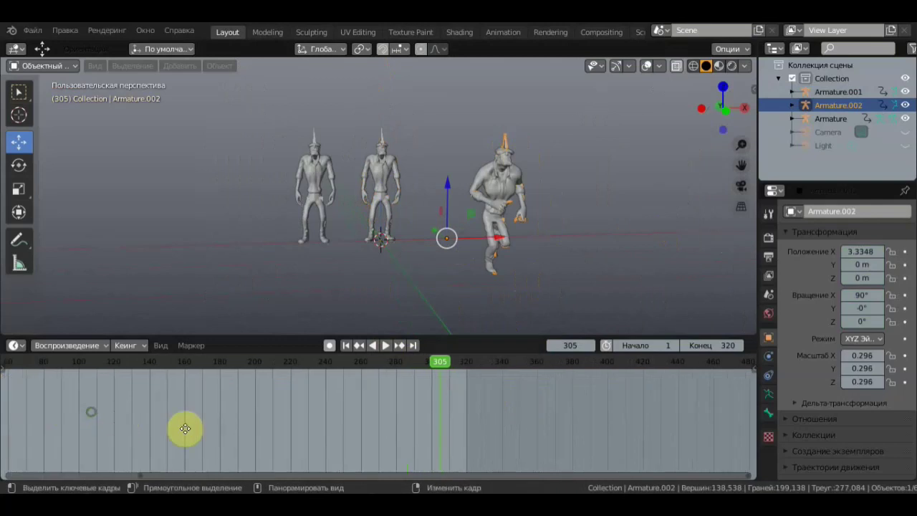
scroll(184, 425, "up", 5, "ctrl")
scroll(331, 432, "up", 1, "ctrl")
scroll(208, 407, "up", 1)
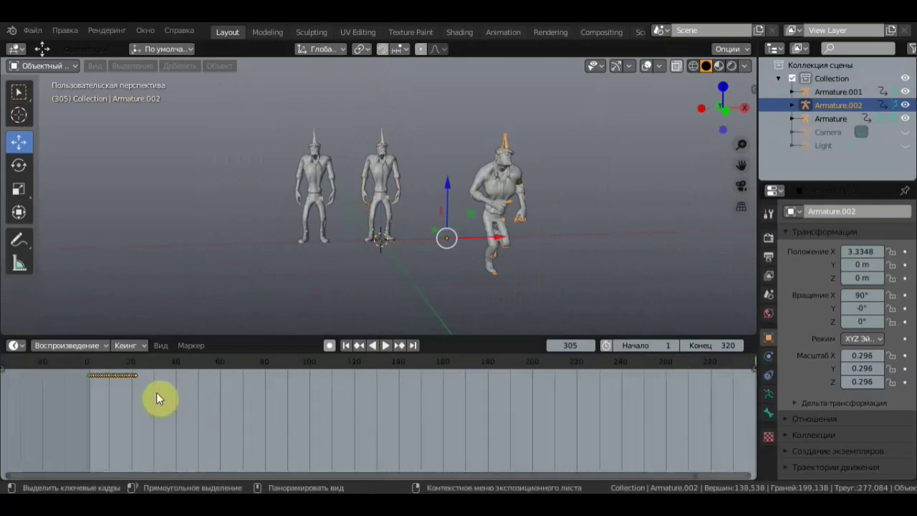
key("g")
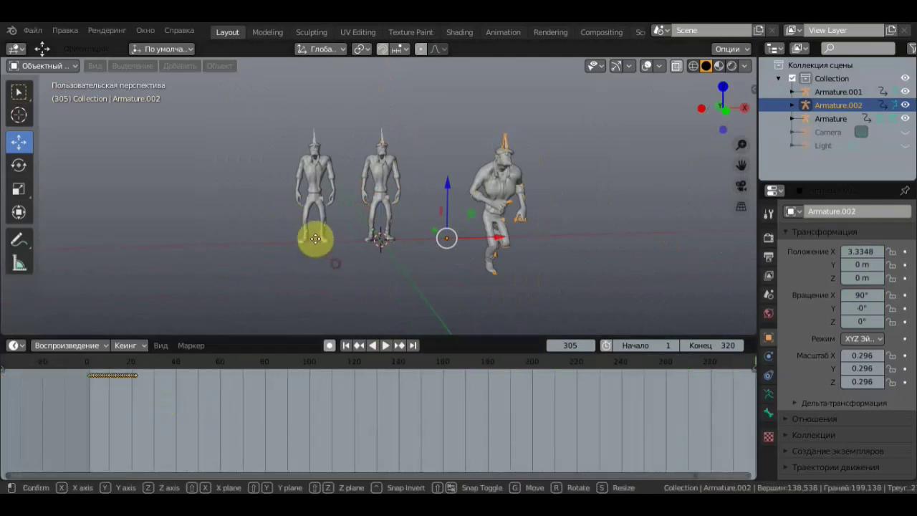
left_click(303, 202)
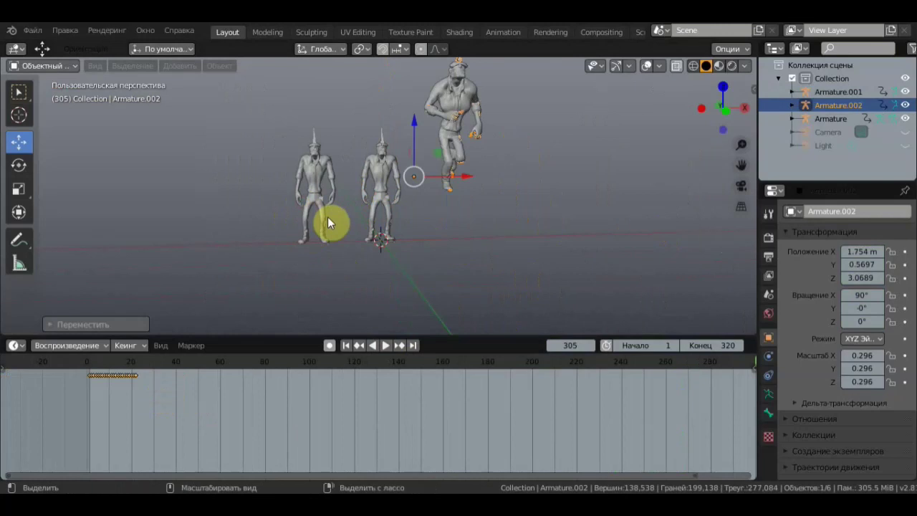
key("ctrl+z")
mouse_move(515, 213)
middle_mouse_down()
mouse_move(547, 217)
mouse_move(555, 206)
middle_mouse_up()
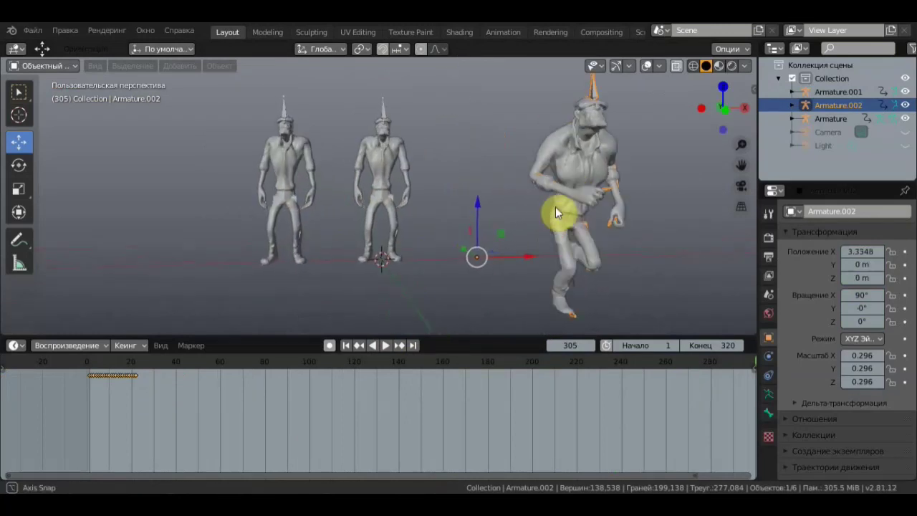
left_click(385, 111)
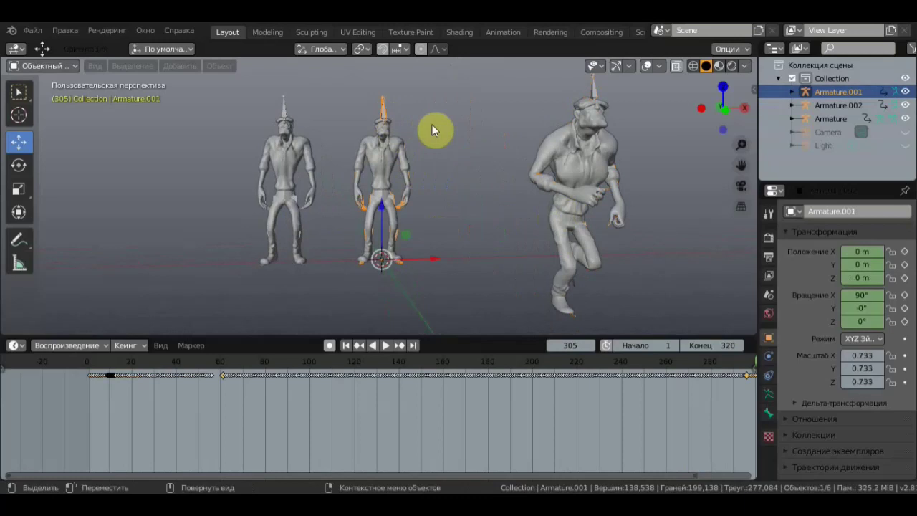
Delete Armature.001's selected keyframes after frame 305 with Delete Keyframes.
scroll(464, 370, "down", 2)
scroll(462, 365, "down", 1)
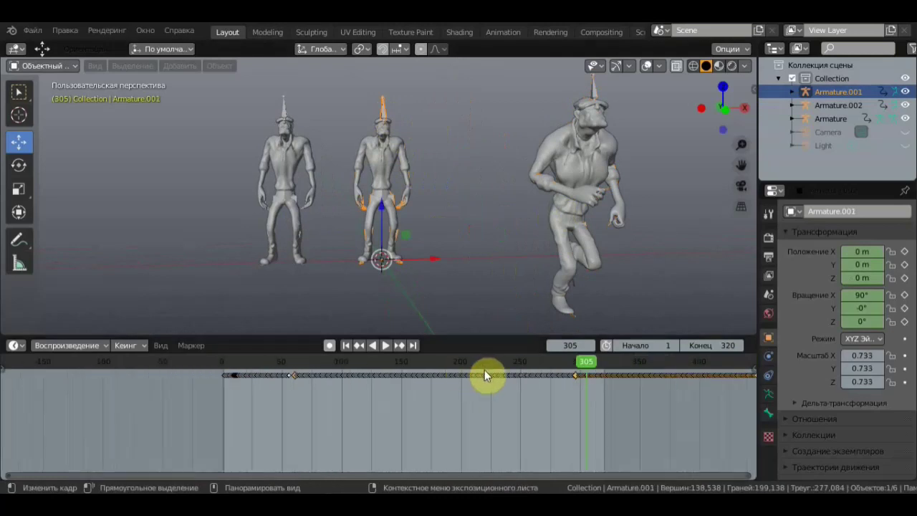
scroll(485, 371, "down", 1)
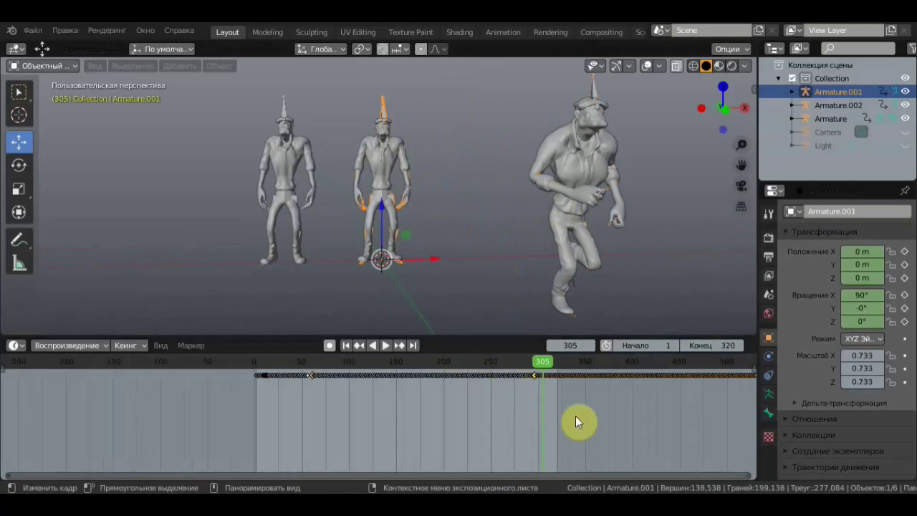
key("x")
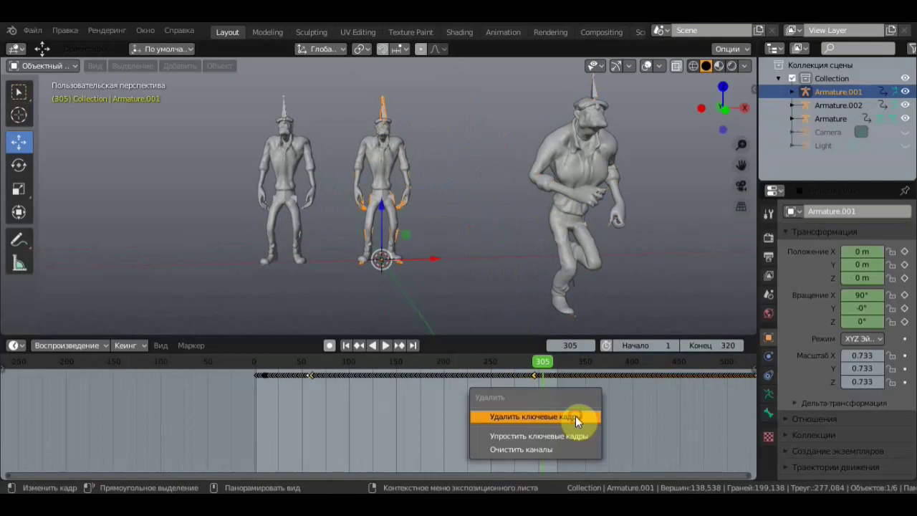
left_click(576, 416)
middle_click_drag(592, 404, 477, 418)
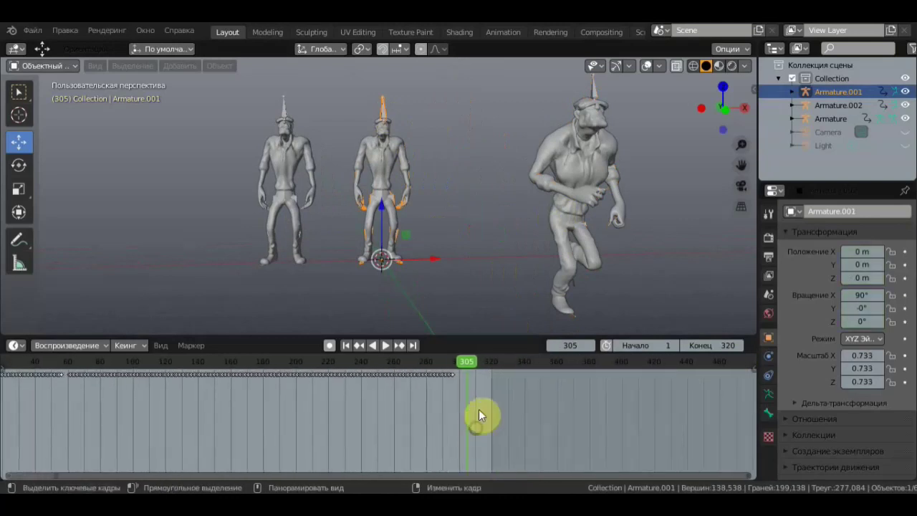
left_click(316, 266)
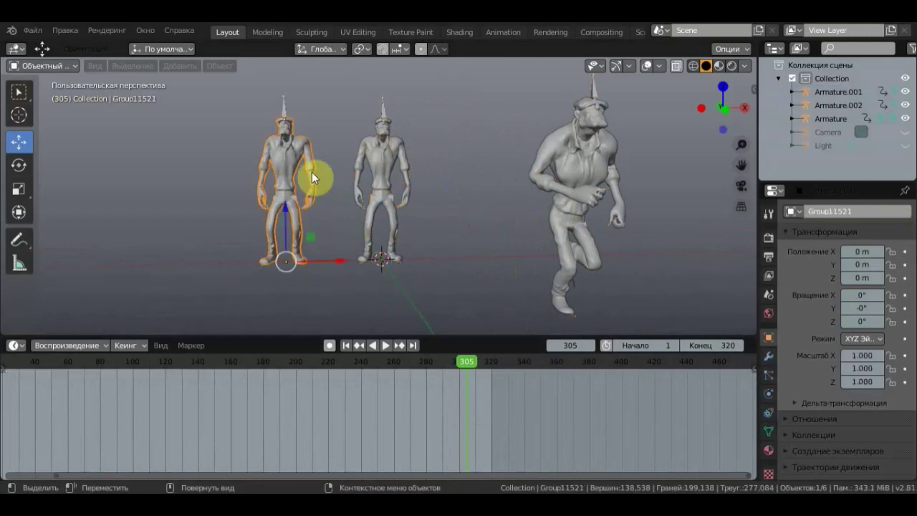
Delete the left character's mesh and armature together, then select Armature.001.
left_click(283, 105, "shift")
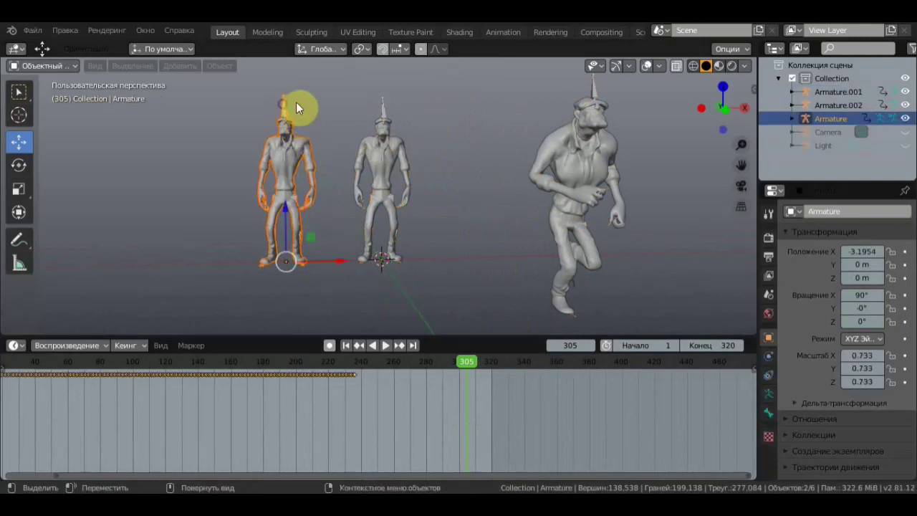
key("Delete")
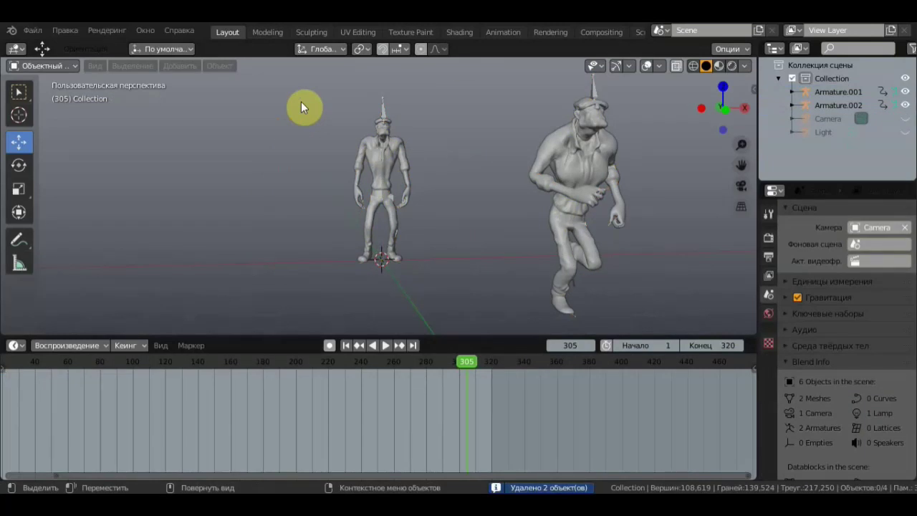
left_click(385, 113)
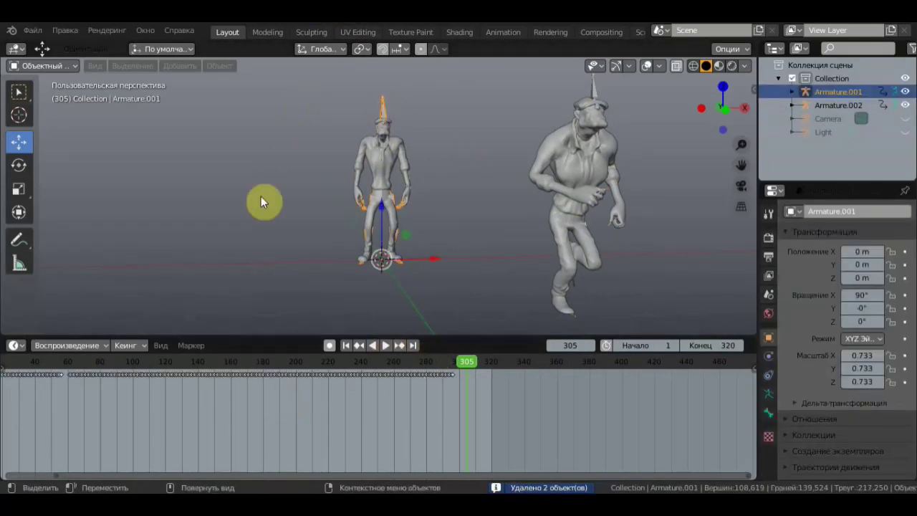
Box-select all of the right character's Dope Sheet keyframes and copy them.
left_click(594, 89)
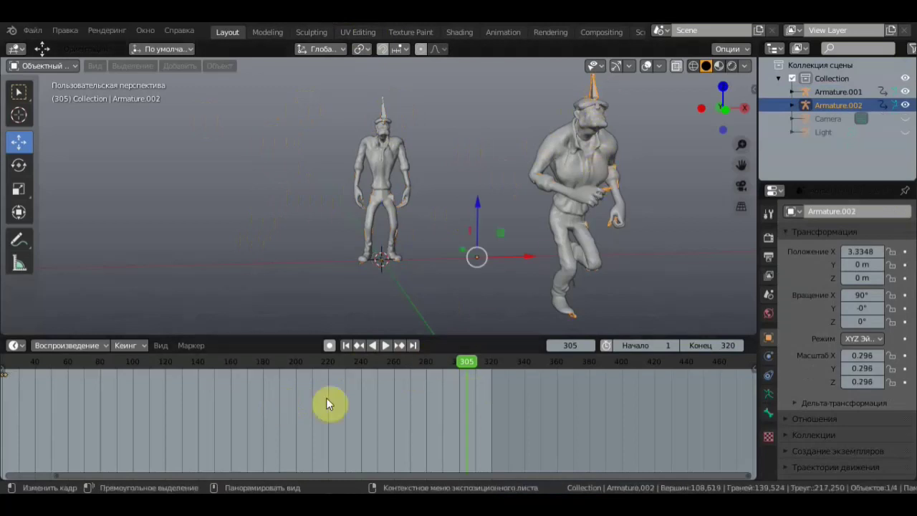
middle_click_drag(280, 389, 502, 408)
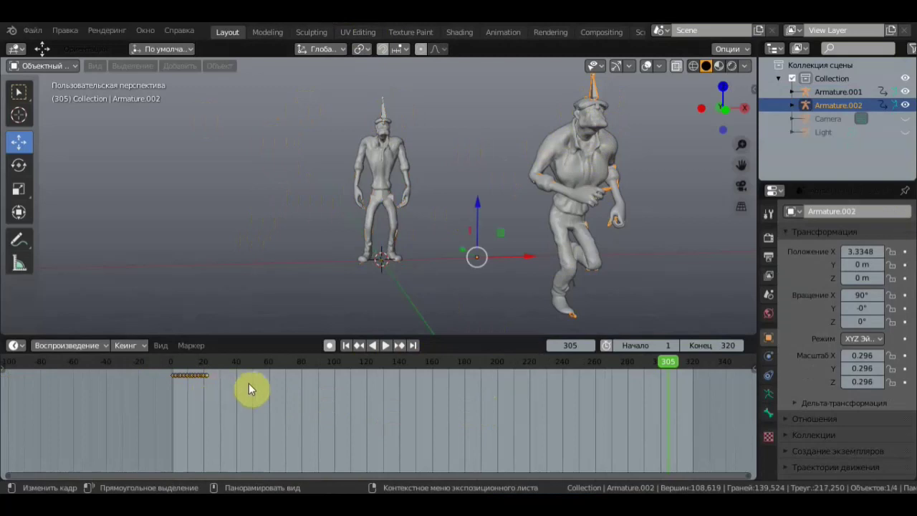
left_click(580, 167)
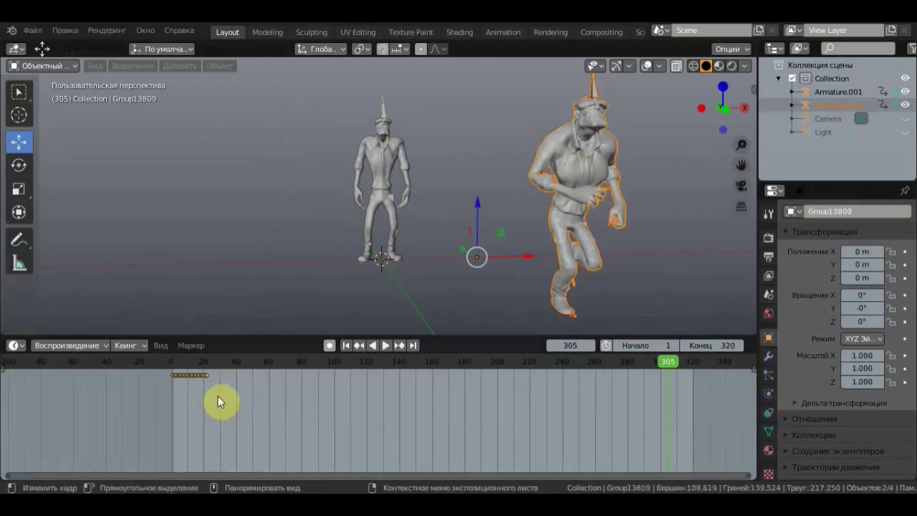
left_click_drag(217, 394, 148, 365)
right_click(183, 374)
mouse_move(125, 371)
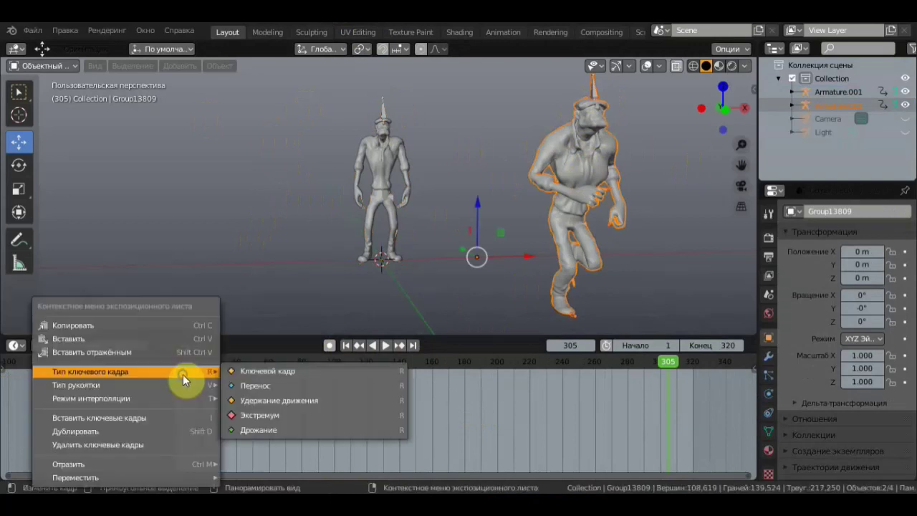
left_click(116, 322)
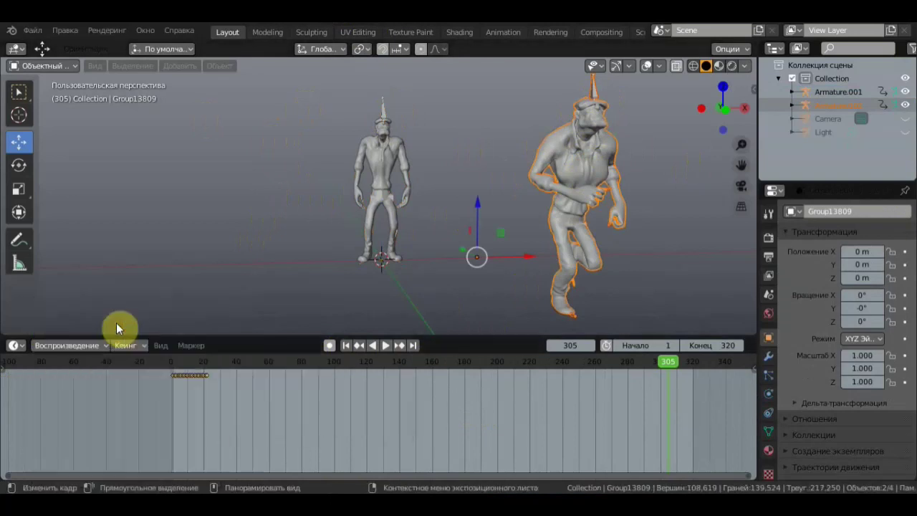
Paste the copied keyframes onto Armature.001 at frame 305 and orbit to find the shifted character.
left_click(385, 114)
key("Home")
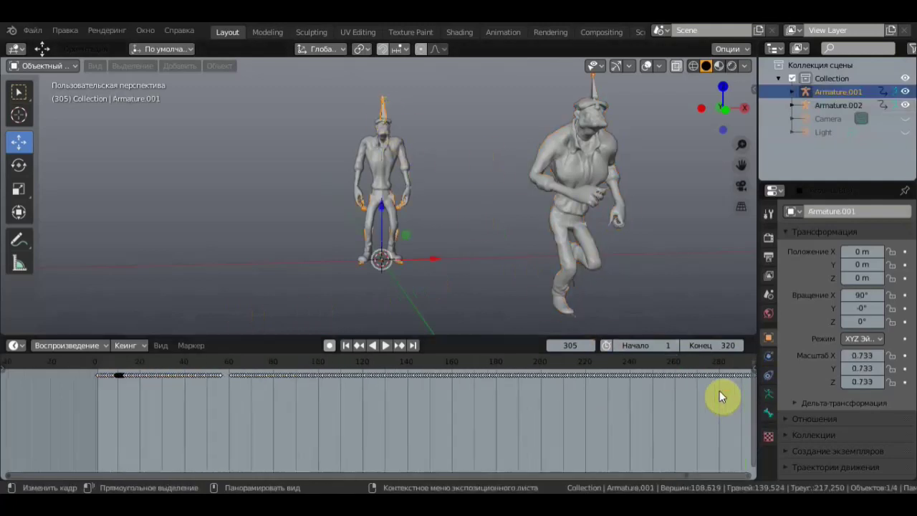
middle_click_drag(722, 396, 419, 392)
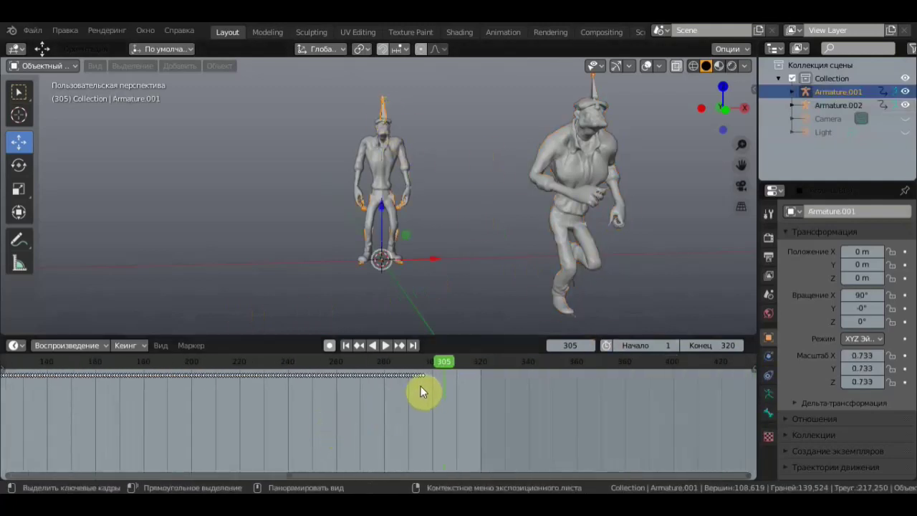
right_click(450, 377)
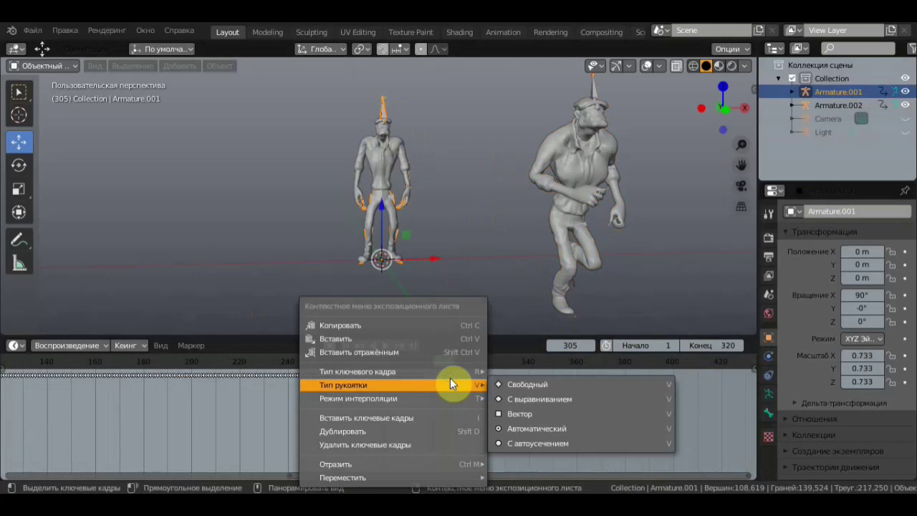
left_click(378, 342)
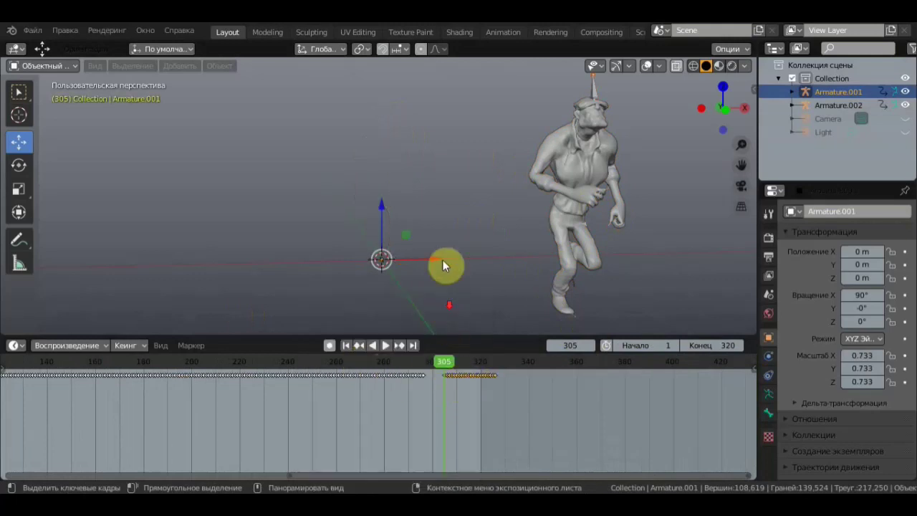
scroll(442, 272, "down", 2)
mouse_move(441, 238)
middle_mouse_down()
mouse_move(476, 262)
mouse_move(446, 153)
middle_mouse_up()
mouse_move(484, 122)
middle_mouse_down()
mouse_move(539, 120)
mouse_move(536, 204)
mouse_move(466, 210)
mouse_move(401, 190)
mouse_move(306, 201)
middle_mouse_up()
scroll(466, 211, "up", 3)
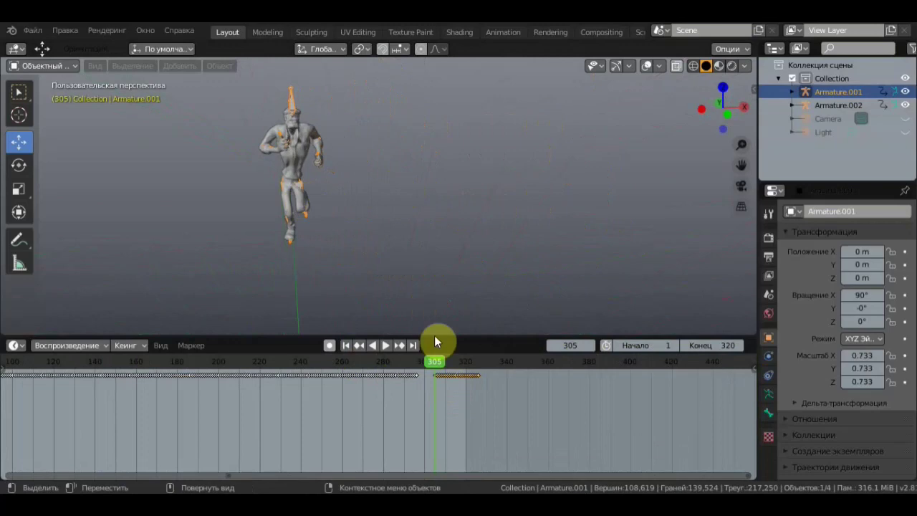
Slide the pasted Armature.001 keys earlier so they follow the first animation near frame 300.
key("g")
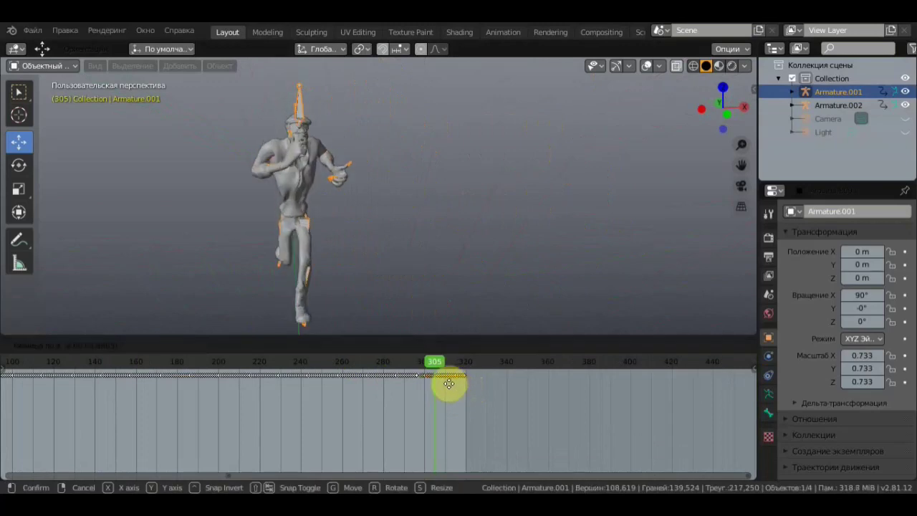
left_click(448, 383)
scroll(441, 278, "down", 3)
mouse_move(440, 278)
middle_mouse_down()
mouse_move(559, 267)
mouse_move(517, 267)
mouse_move(489, 255)
mouse_move(504, 302)
mouse_move(567, 289)
mouse_move(553, 215)
mouse_move(557, 161)
middle_mouse_up()
middle_click_drag(577, 255, 581, 215)
mouse_move(514, 268)
middle_mouse_down()
mouse_move(451, 269)
mouse_move(413, 292)
middle_mouse_up()
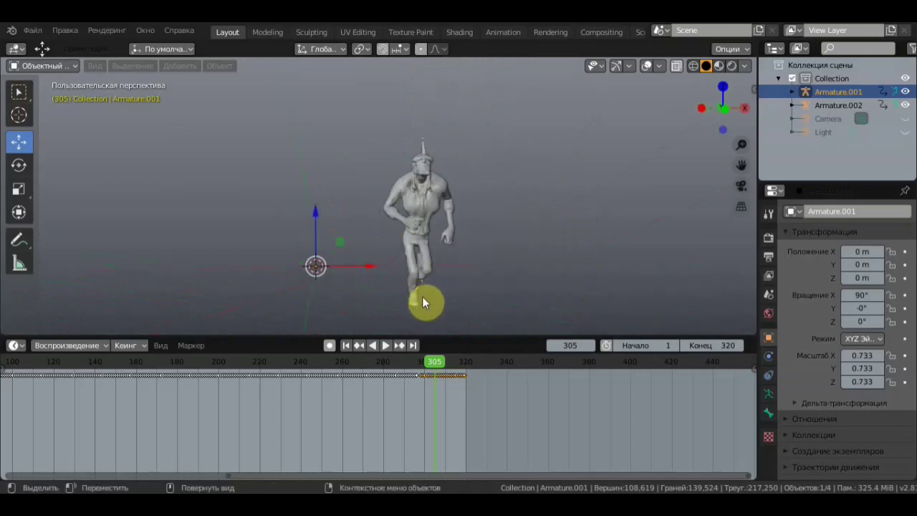
mouse_move(491, 282)
middle_mouse_down("shift")
mouse_move(485, 254)
mouse_move(471, 250)
mouse_move(539, 263)
middle_mouse_up("shift")
Play the chained animation from around frame 304 and scrub back to frame 299.
scroll(469, 251, "up", 3)
scroll(520, 374, "up", 1)
scroll(522, 378, "up", 1)
scroll(516, 394, "up", 1)
scroll(523, 396, "up", 1)
left_click(489, 362)
key("space")
left_click_drag(474, 364, 468, 365)
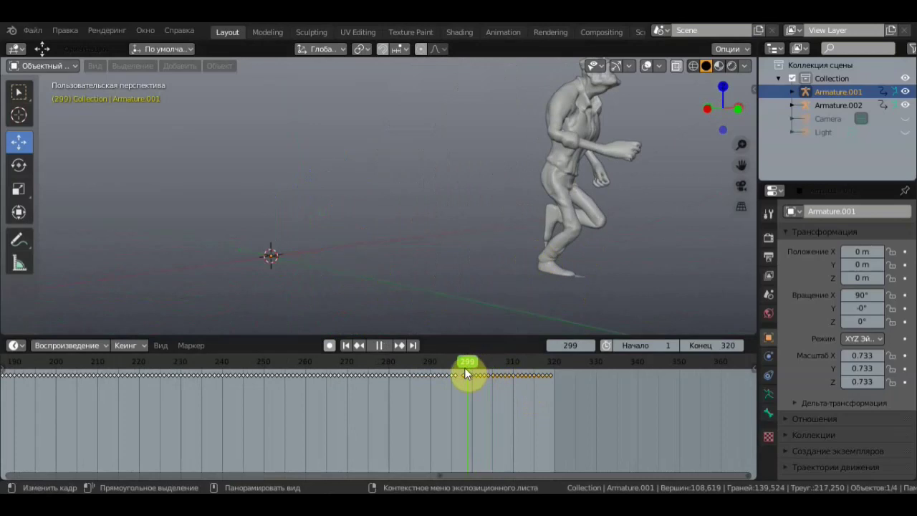
Stop at frame 298 and key Armature.001's location and rotation.
key("space")
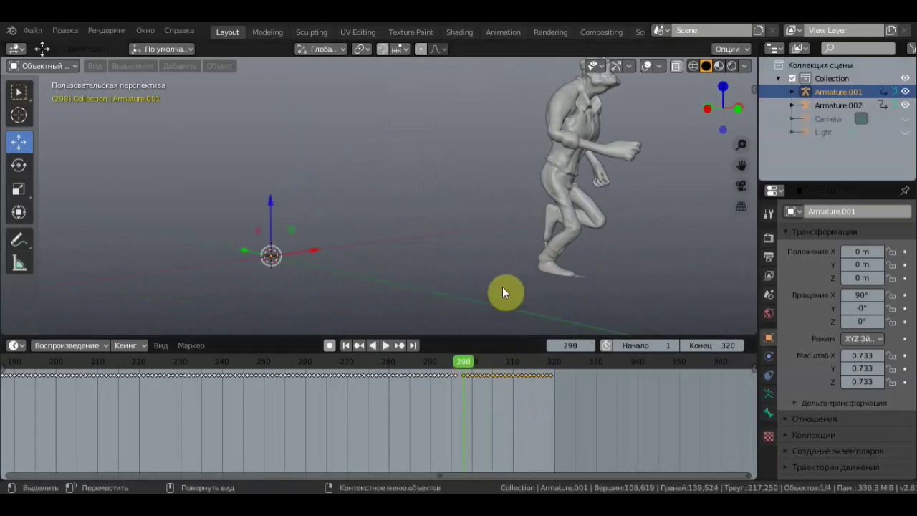
key("i")
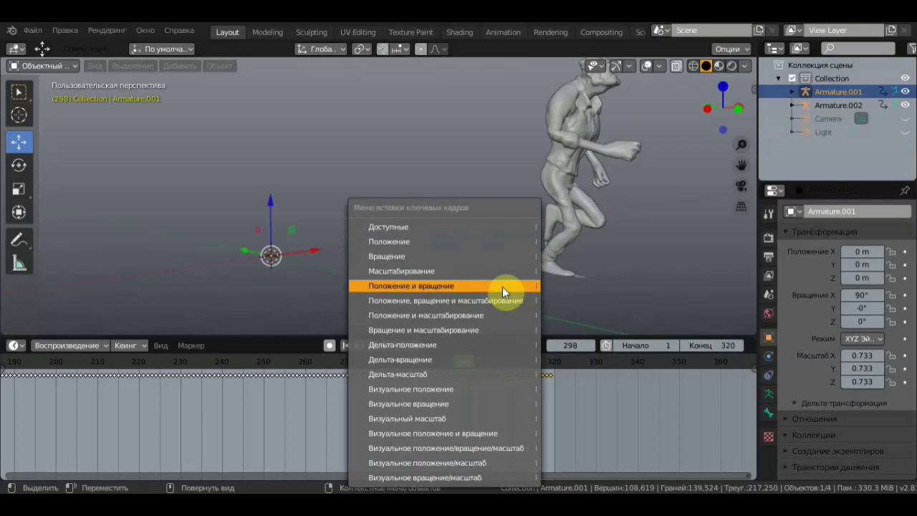
left_click(502, 286)
Play to frame 319, key location and rotation again, then deselect everything.
key("space")
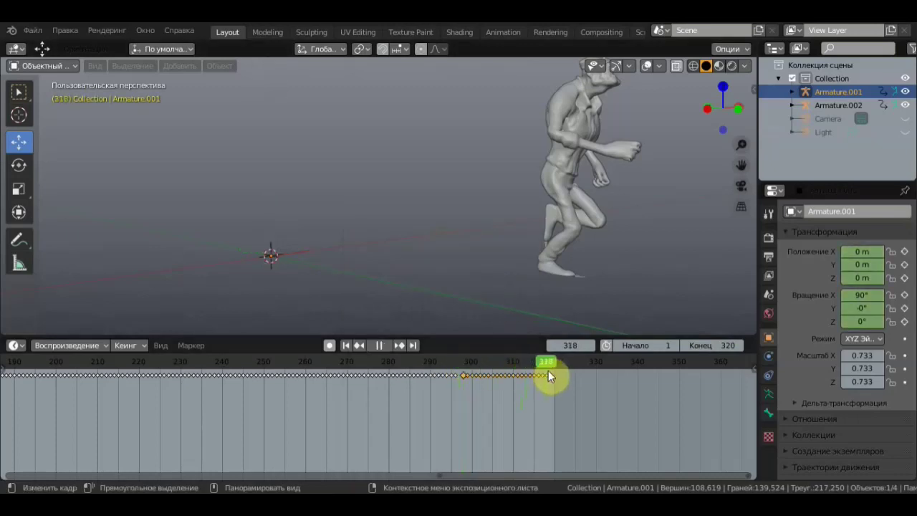
key("space")
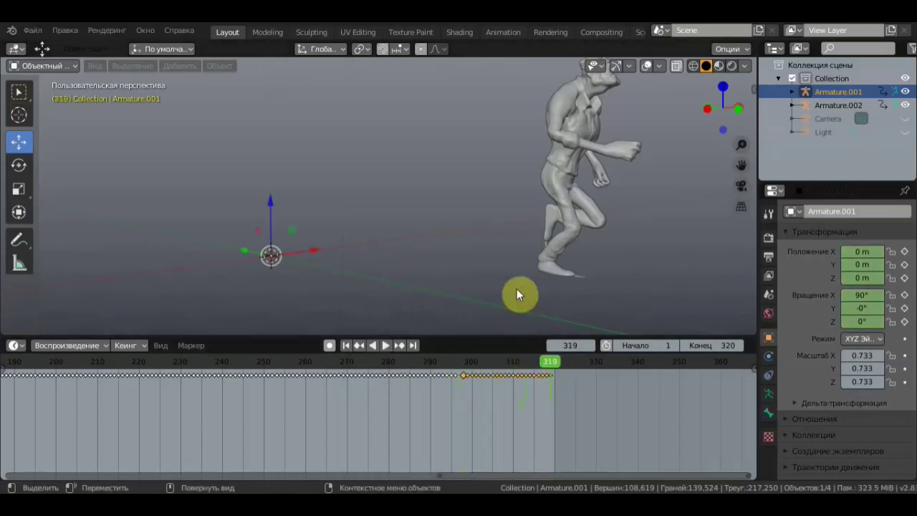
key("i")
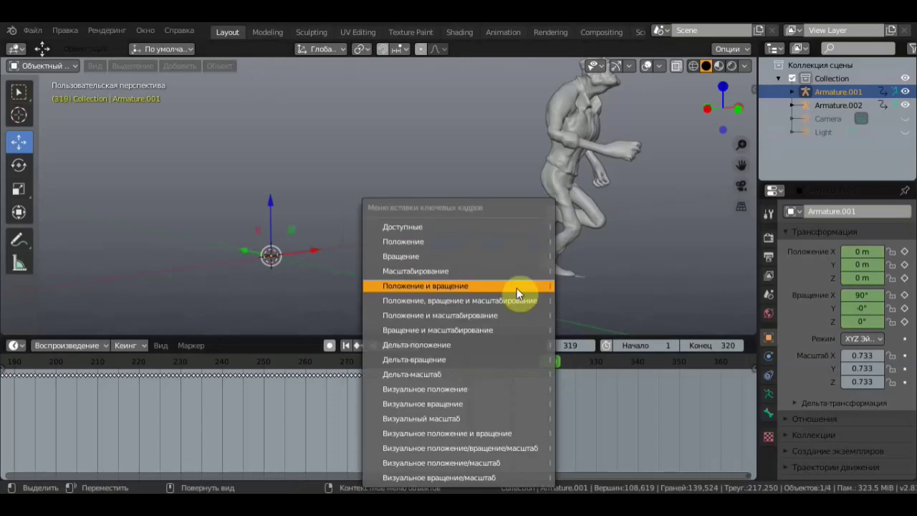
left_click(516, 288)
scroll(518, 291, "down", 3)
scroll(557, 256, "down", 2)
scroll(518, 247, "down", 1)
left_click(516, 244)
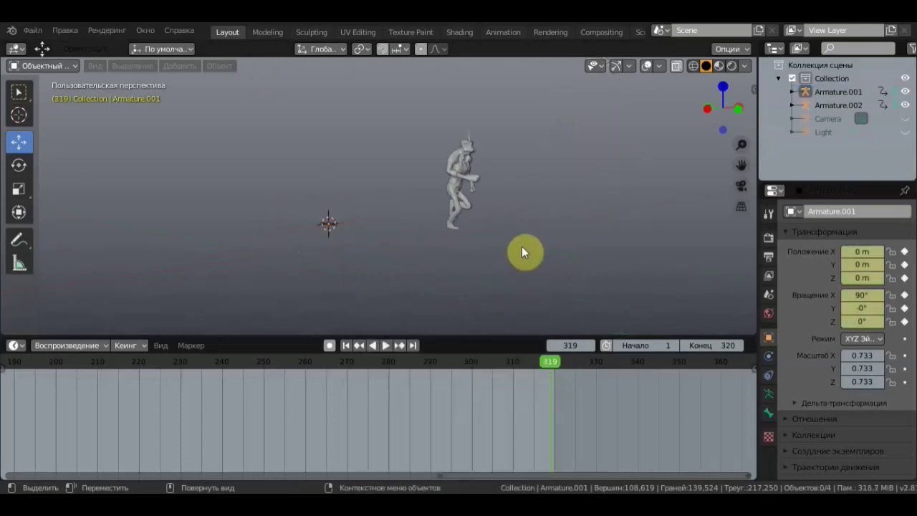
Box-select and delete the Armature.002 character.
left_click_drag(517, 258, 432, 114)
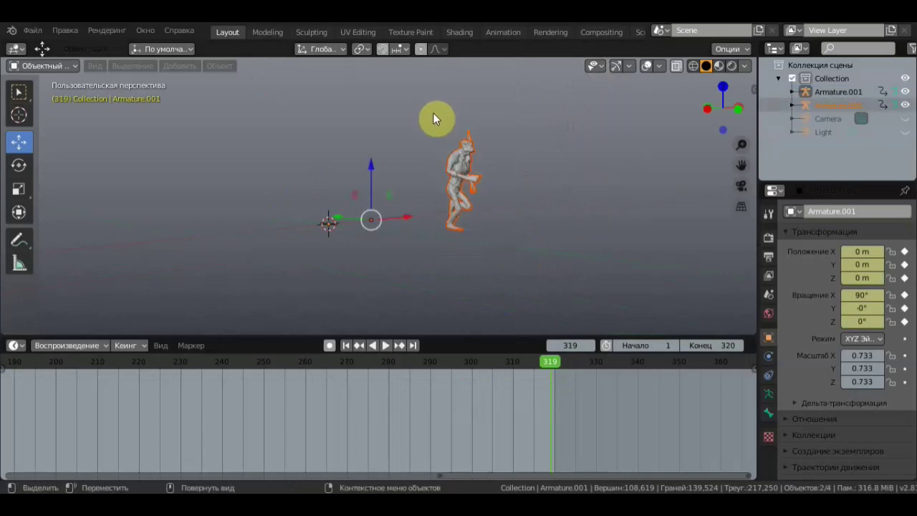
key("Delete")
scroll(440, 162, "down", 2)
Select the remaining character's armature and frame the whole character above the origin.
mouse_move(439, 163)
middle_mouse_down()
mouse_move(505, 192)
mouse_move(491, 188)
middle_mouse_up()
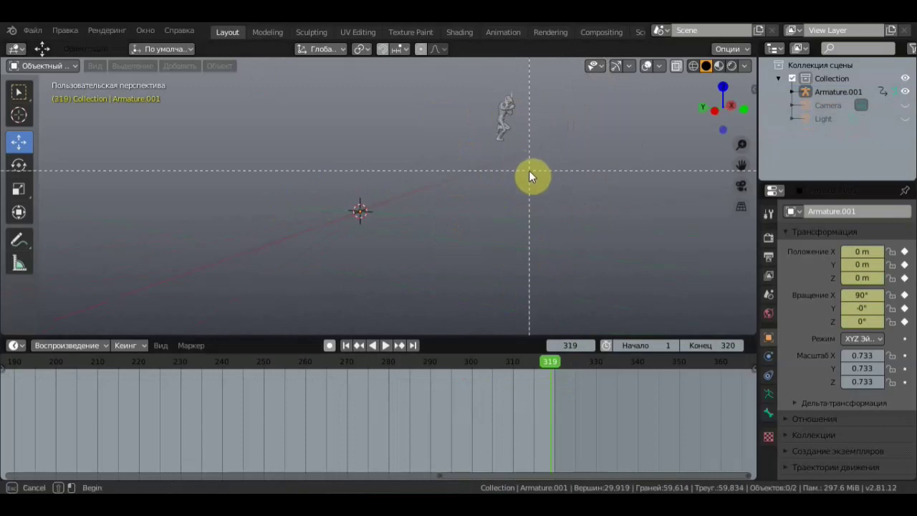
left_click_drag(527, 166, 467, 81)
middle_click_drag(512, 150, 451, 150)
mouse_move(351, 211)
middle_mouse_down("shift")
mouse_move(435, 188)
mouse_move(429, 242)
middle_mouse_up("shift")
mouse_move(337, 273)
middle_mouse_down()
mouse_move(342, 280)
mouse_move(344, 264)
mouse_move(410, 266)
mouse_move(391, 262)
middle_mouse_up()
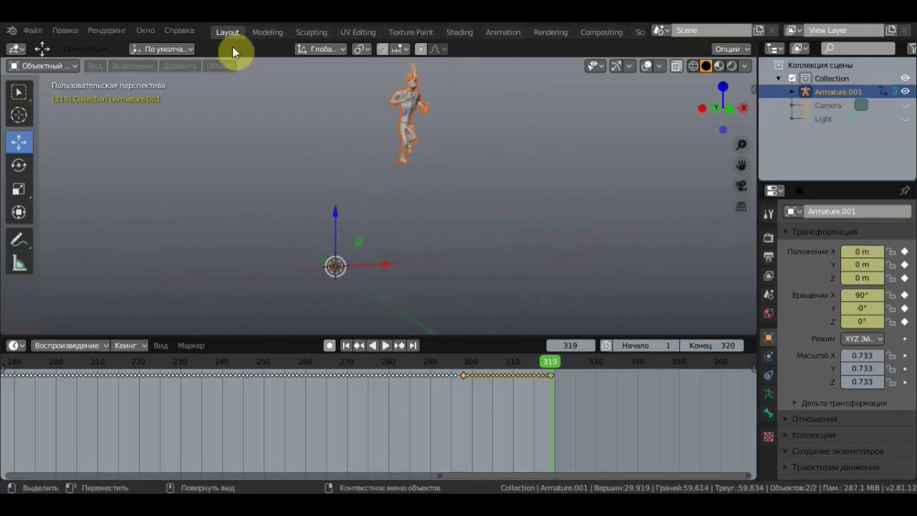
left_click(230, 65)
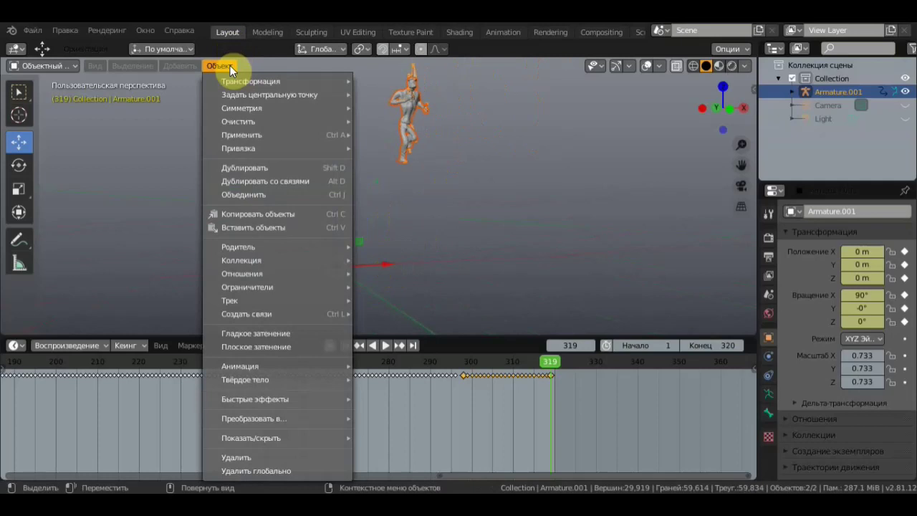
Close the Object menu and rewind the playhead to frame 297.
mouse_move(247, 286)
left_click(500, 207)
mouse_move(557, 363)
left_mouse_down()
mouse_move(403, 364)
mouse_move(460, 371)
left_mouse_up()
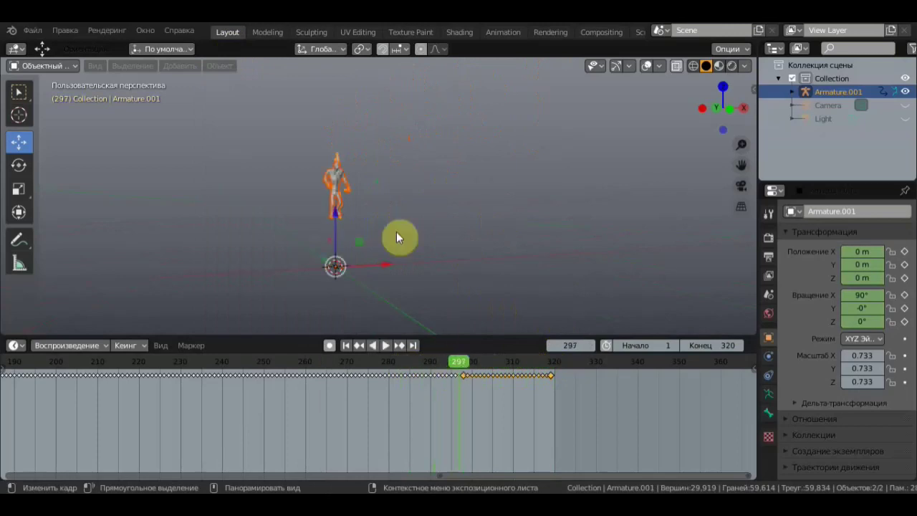
At frame 298, lower the armature to Z -8.4415 and key its location and rotation.
left_click_drag(335, 213, 336, 262)
scroll(514, 379, "up", 2)
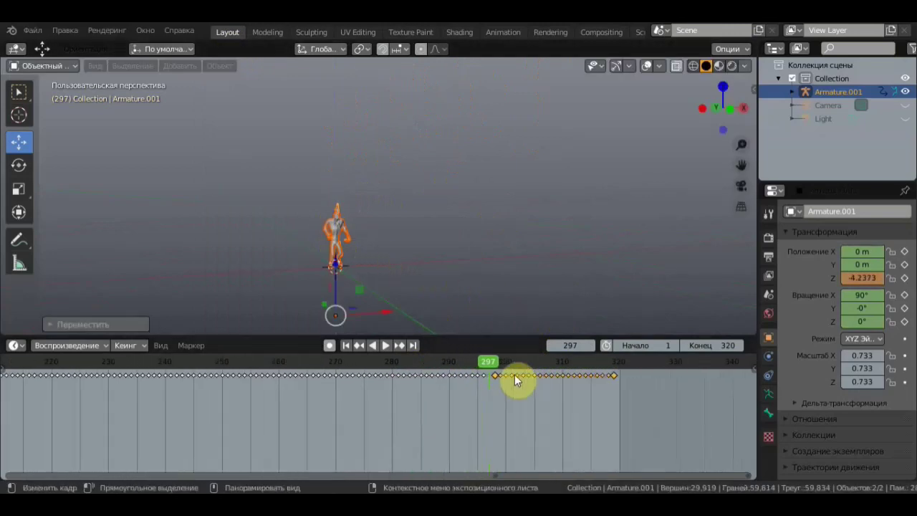
scroll(514, 380, "up", 1)
key("space")
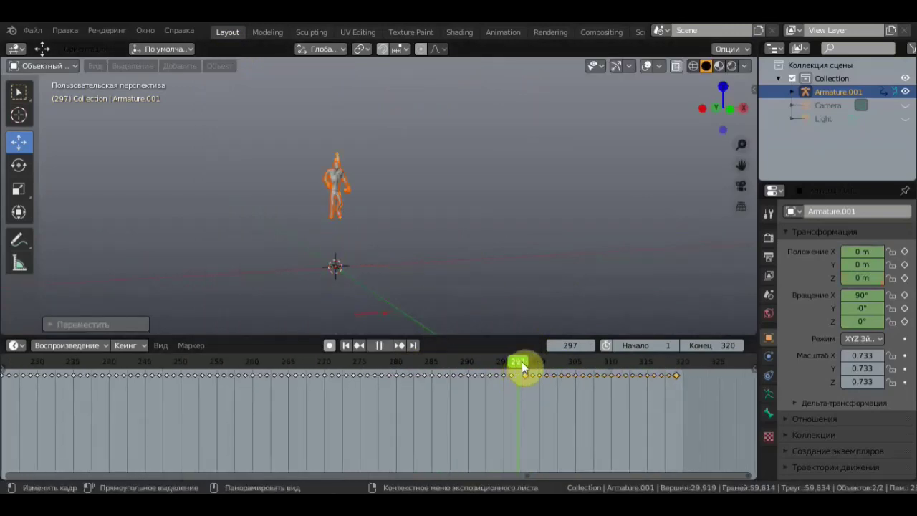
key("space")
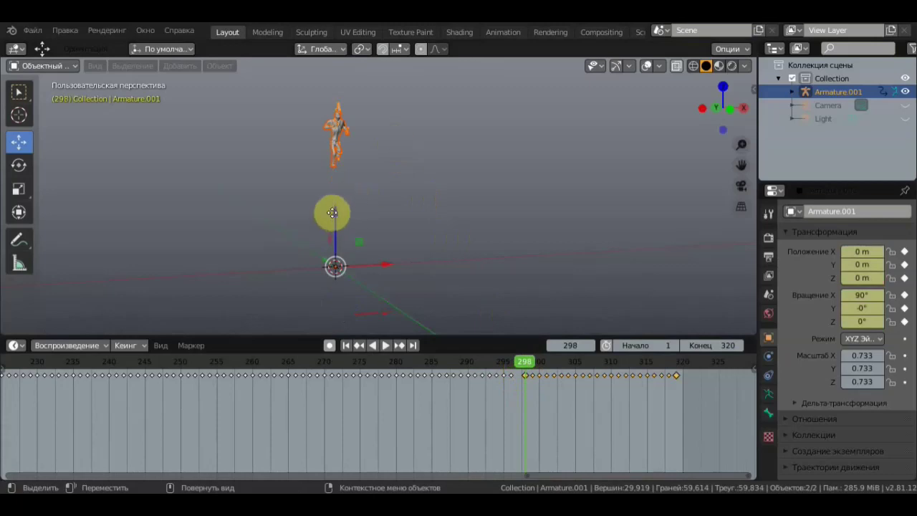
left_click_drag(333, 212, 332, 304)
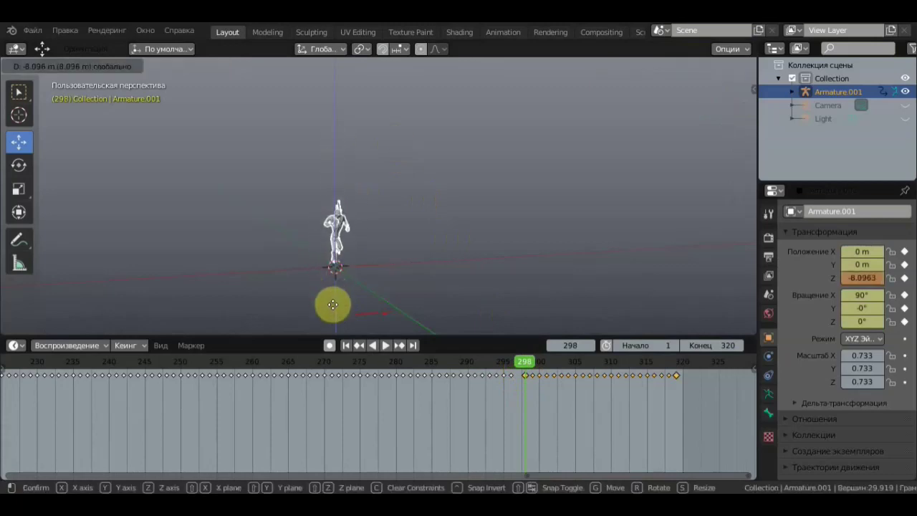
left_click_drag(333, 304, 331, 309)
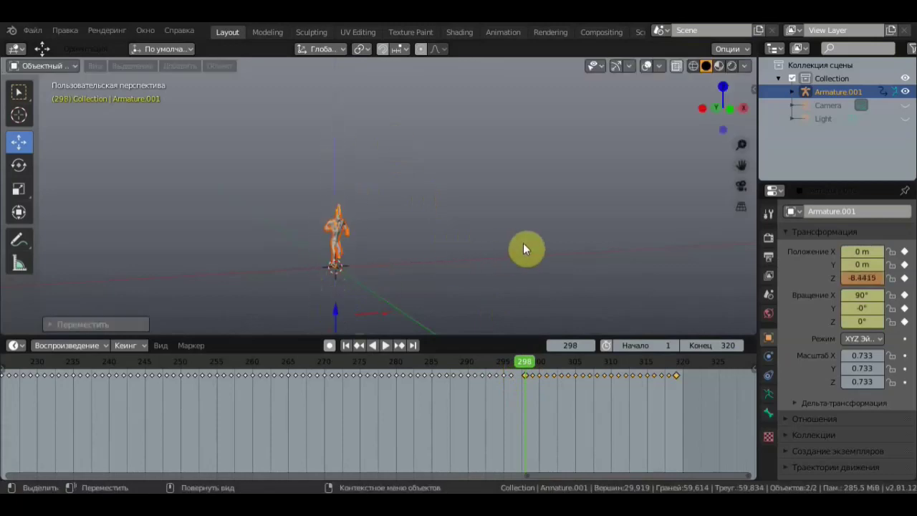
key("i")
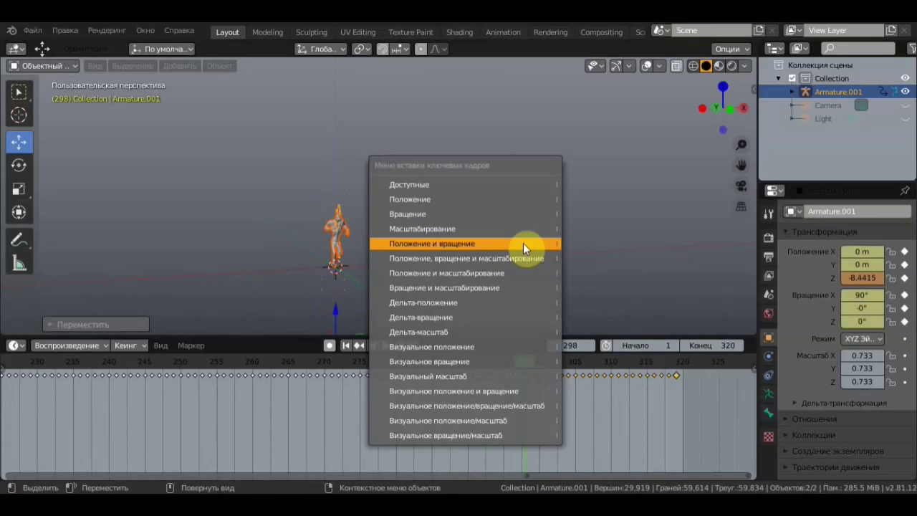
left_click(523, 243)
At frame 319, move the armature to Z -7.8009 and key its location and rotation.
left_click_drag(533, 362, 675, 368)
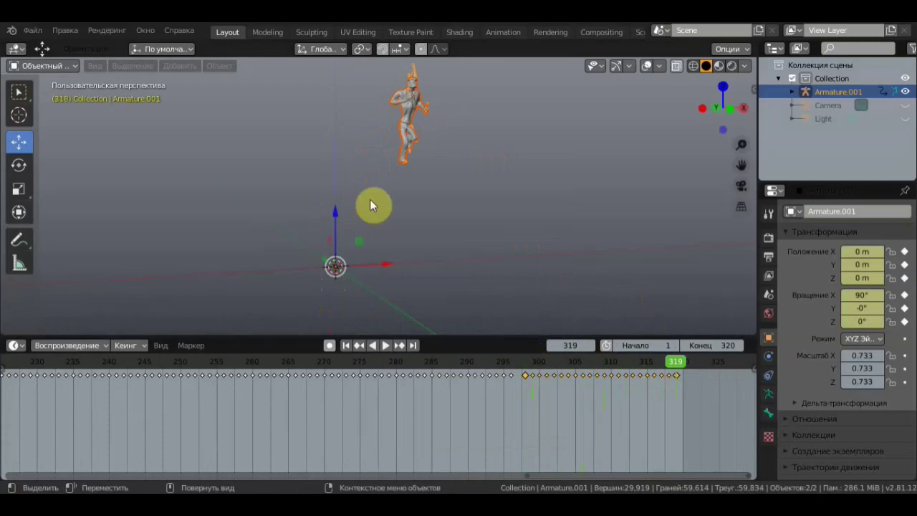
key("g")
key("z")
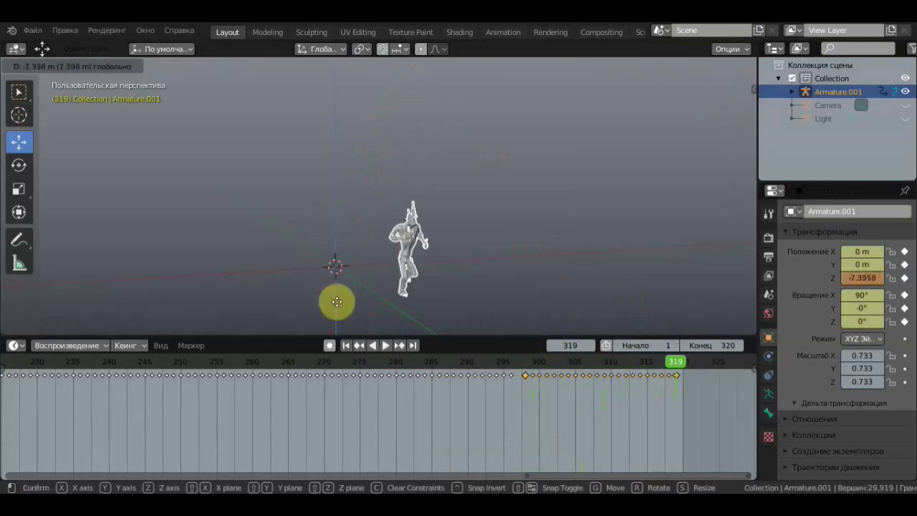
left_click(370, 301)
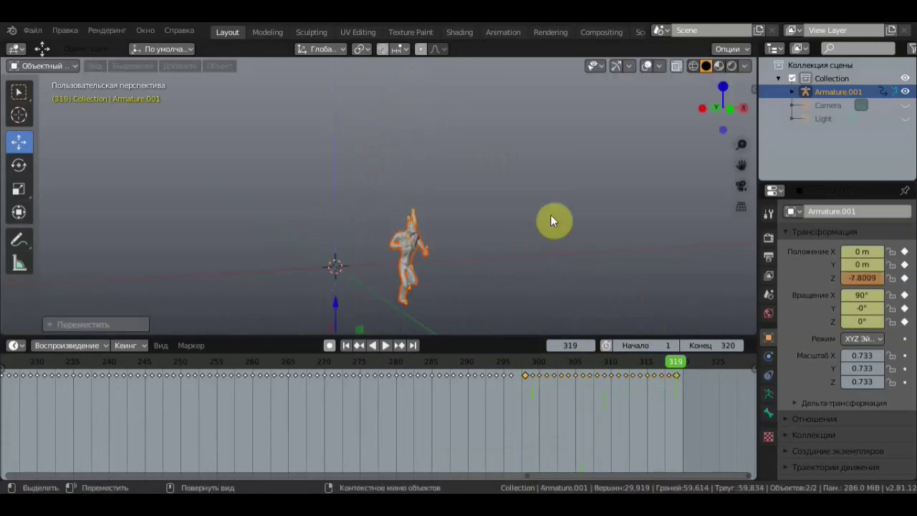
key("i")
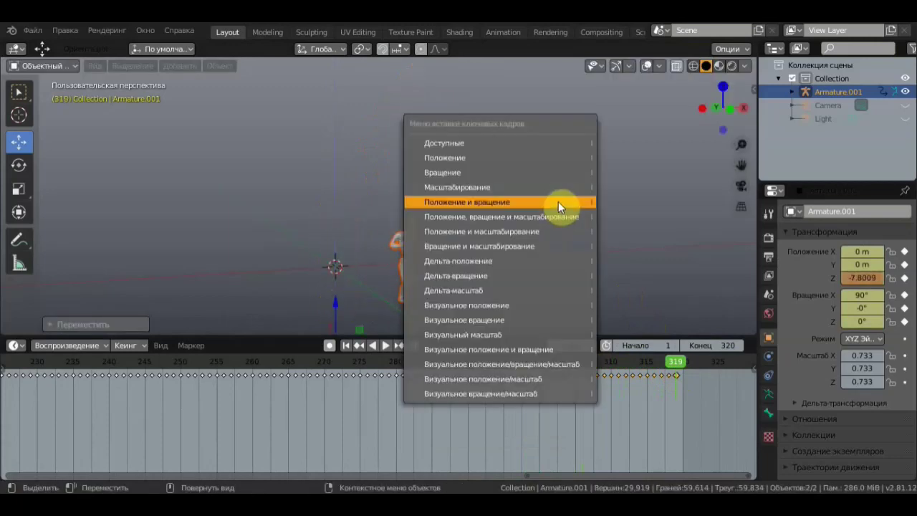
left_click(558, 202)
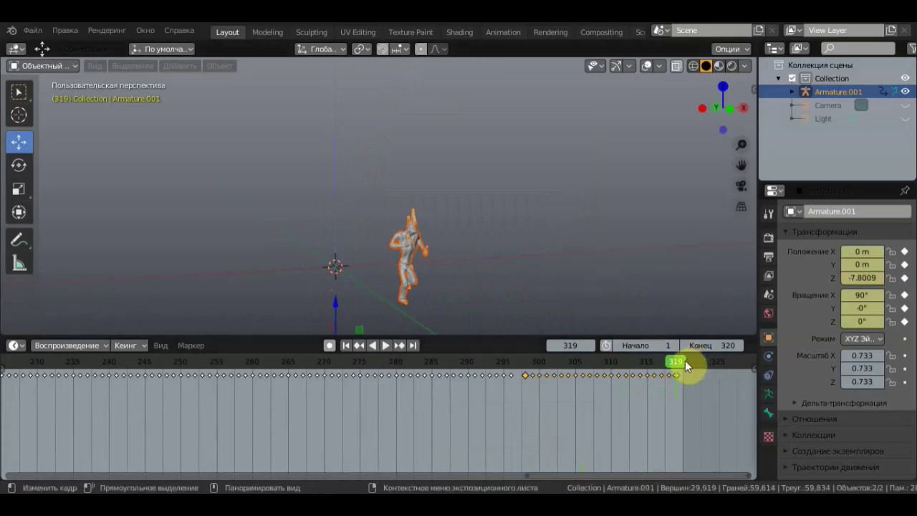
Play the animation and pause at frame 38, where the armature reads Z -8.4415.
left_click(386, 345)
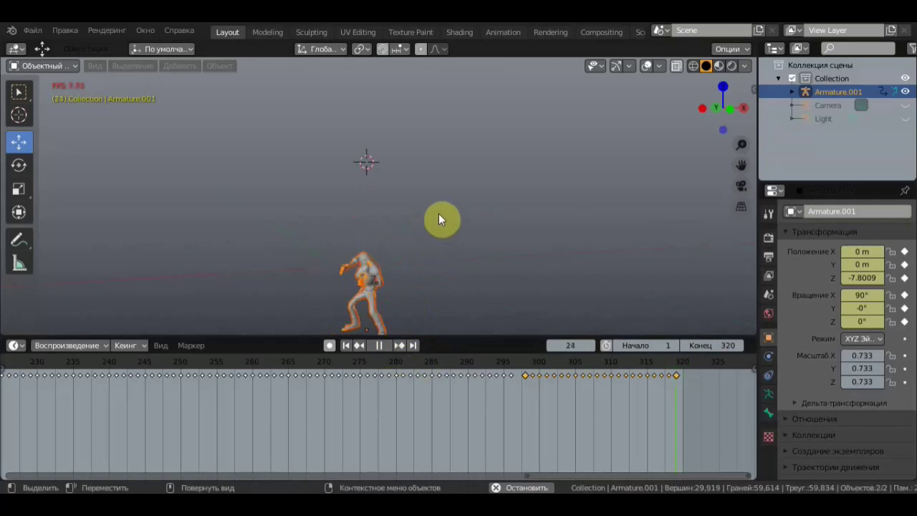
left_click(383, 347)
middle_click_drag(396, 315, 450, 292)
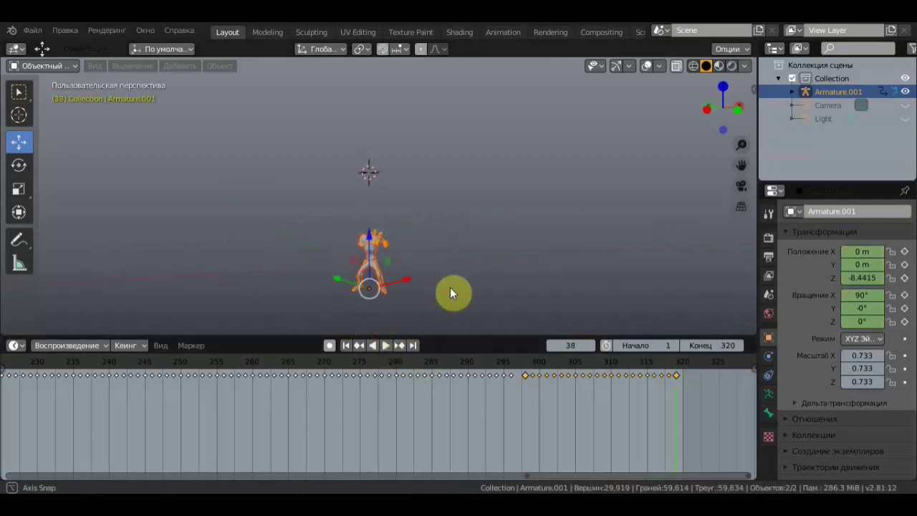
scroll(429, 376, "down", 1)
Zoom the timeline out and bring the playhead back to frame 1.
scroll(372, 387, "down", 2)
scroll(329, 391, "down", 2)
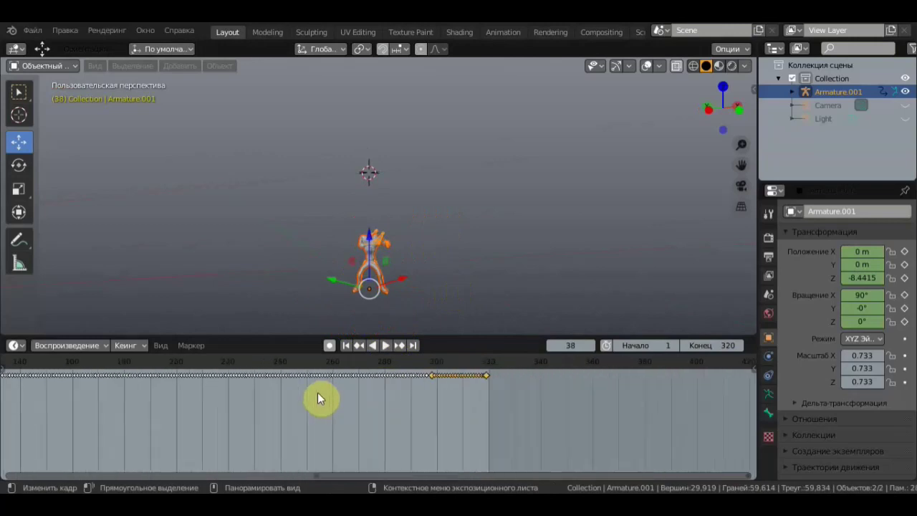
scroll(318, 394, "down", 2)
scroll(316, 398, "down", 2)
middle_click_drag(309, 399, 468, 398)
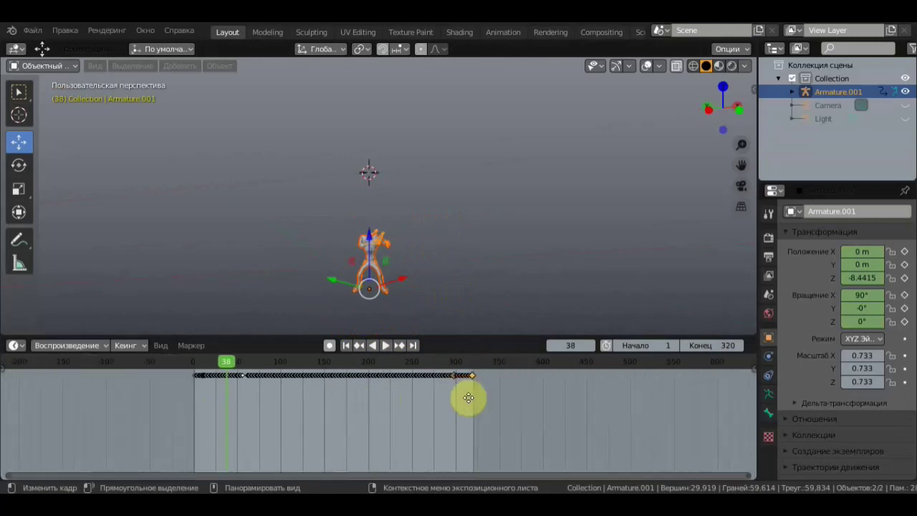
scroll(430, 386, "up", 2)
scroll(429, 387, "up", 1)
scroll(428, 387, "up", 2)
scroll(428, 387, "up", 1)
scroll(425, 383, "up", 2)
scroll(424, 384, "up", 1)
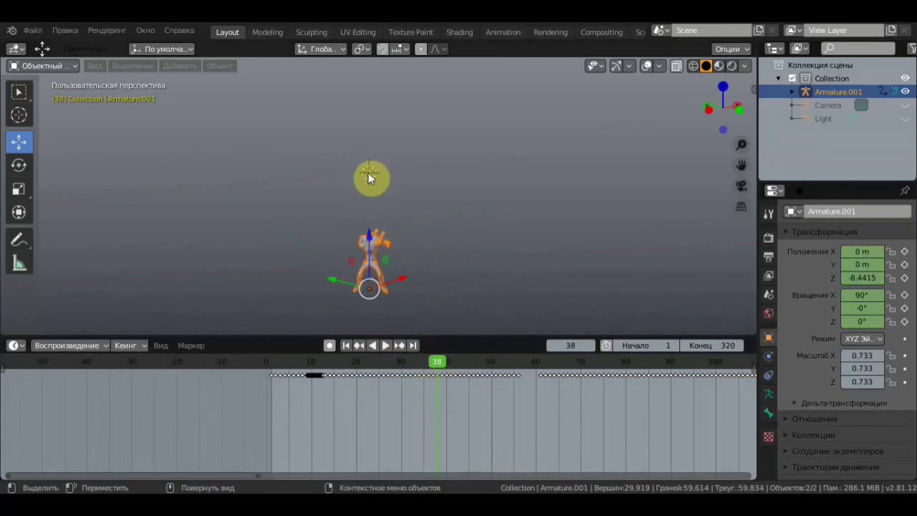
left_click_drag(412, 364, 282, 359)
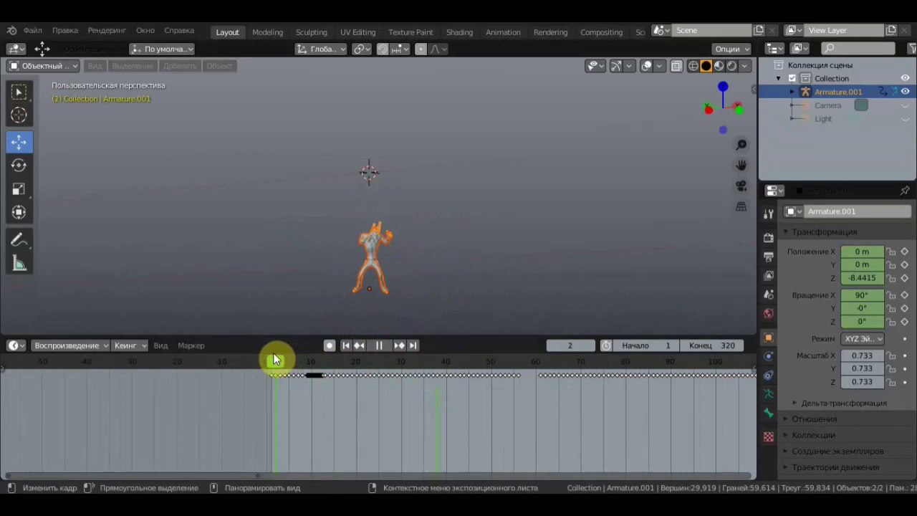
left_click(378, 265)
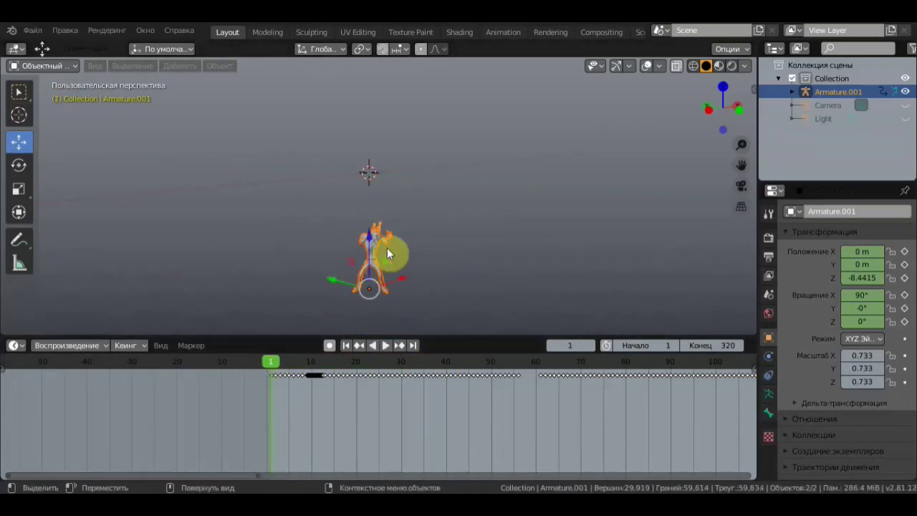
Raise the armature to Z -0.0080 and key its location and rotation at frame 1.
left_click_drag(373, 237, 371, 116)
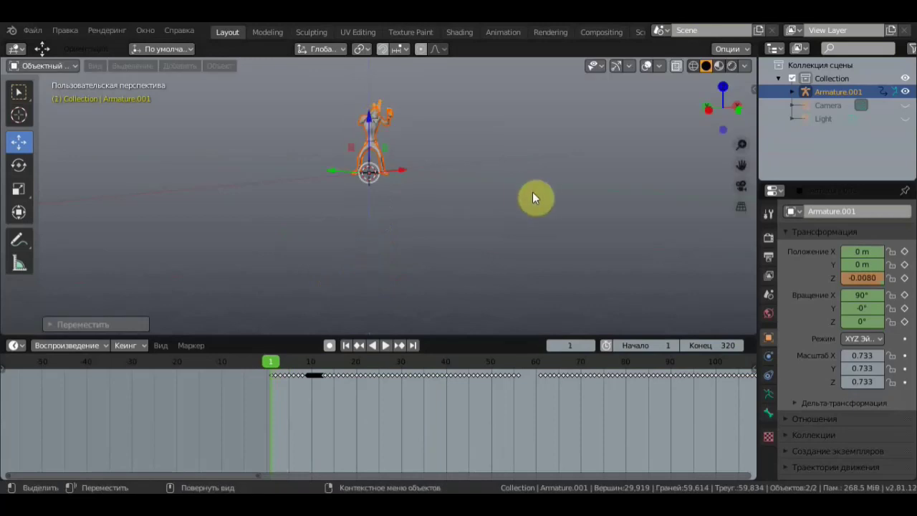
key("i")
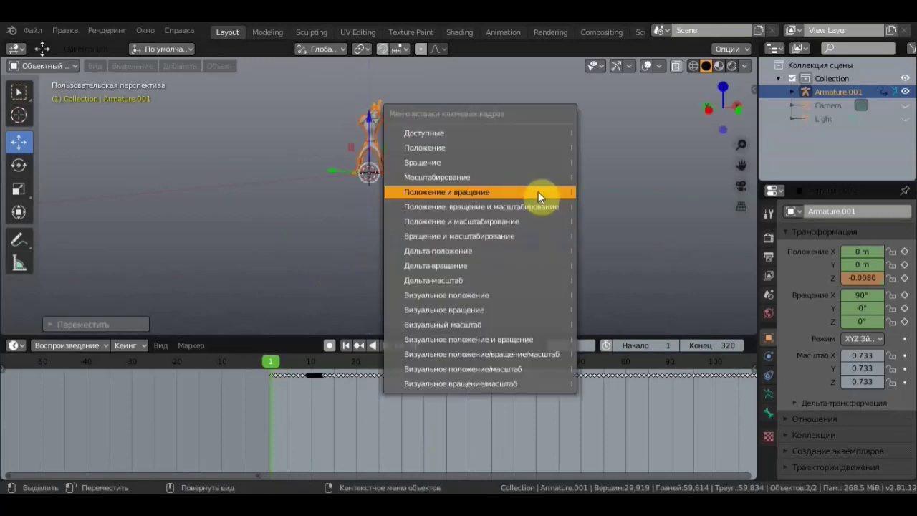
left_click(538, 191)
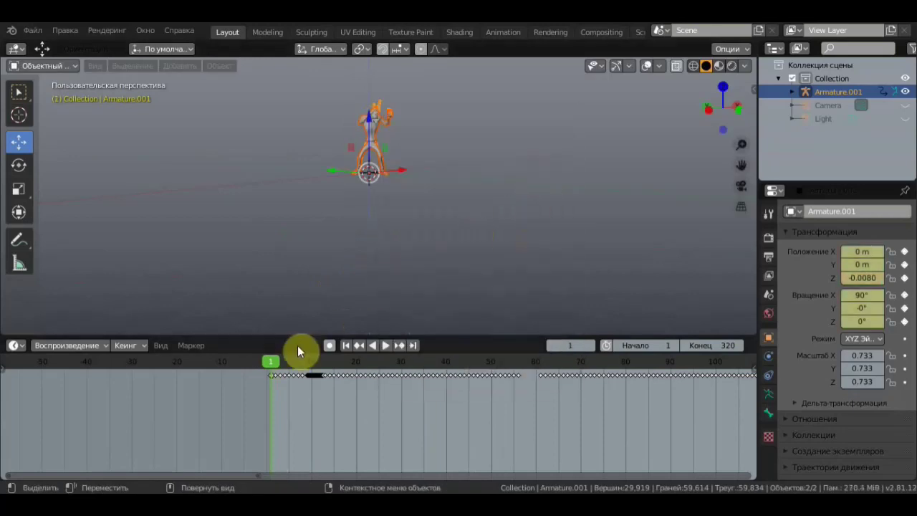
At frame 56, set the armature to Z -0.0080 and key its location and rotation.
mouse_move(270, 363)
left_mouse_down()
mouse_move(575, 371)
mouse_move(519, 372)
left_mouse_up()
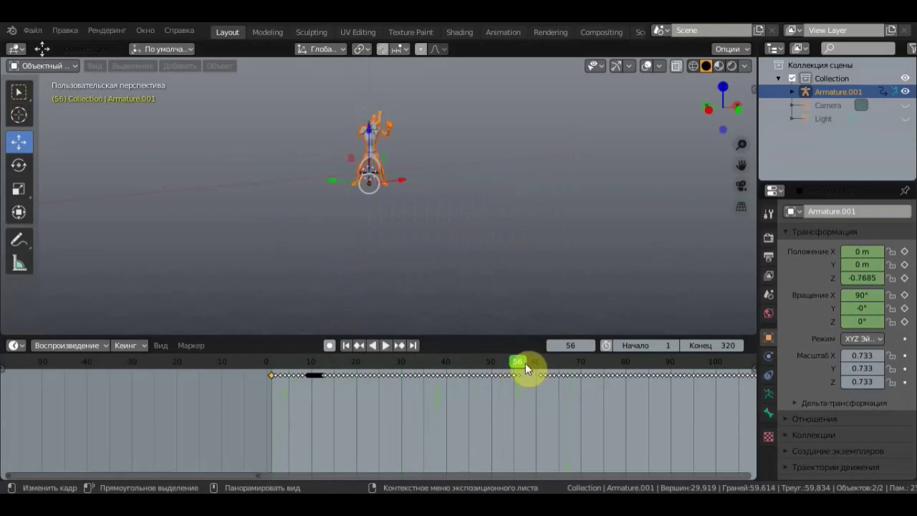
key("g")
key("z")
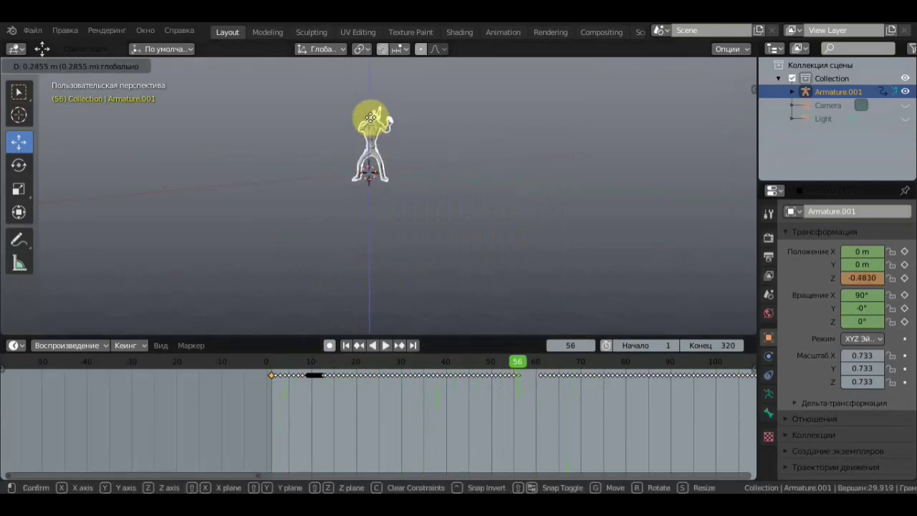
left_click(424, 129)
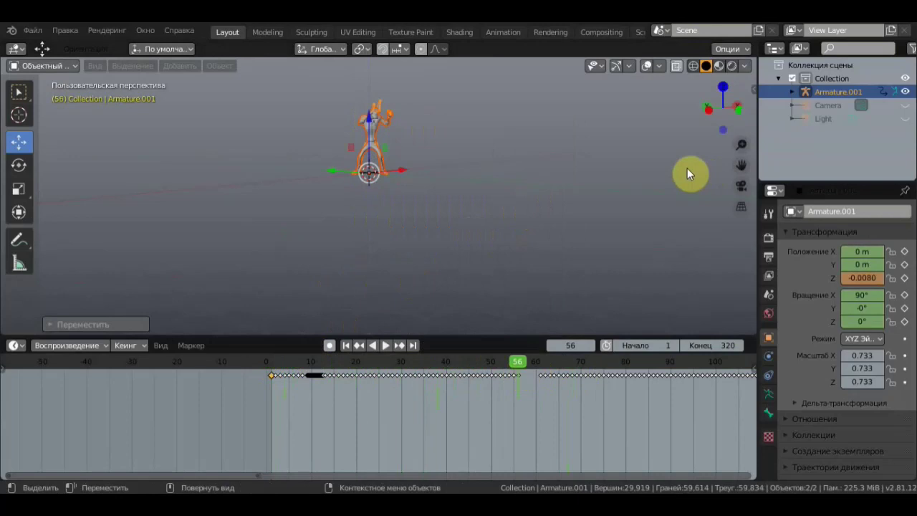
key("i")
left_click(687, 167)
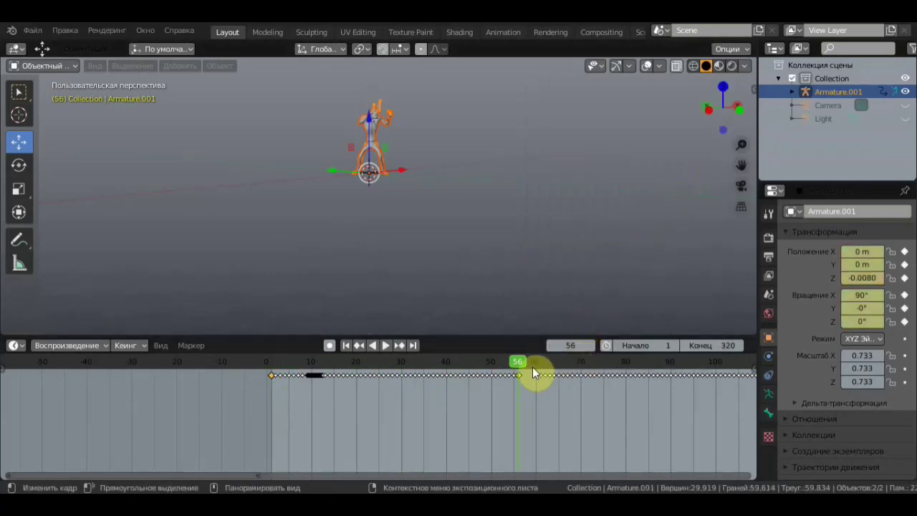
Play and scrub past frame 60 to frame 83, then drag back to frame 1.
key("space")
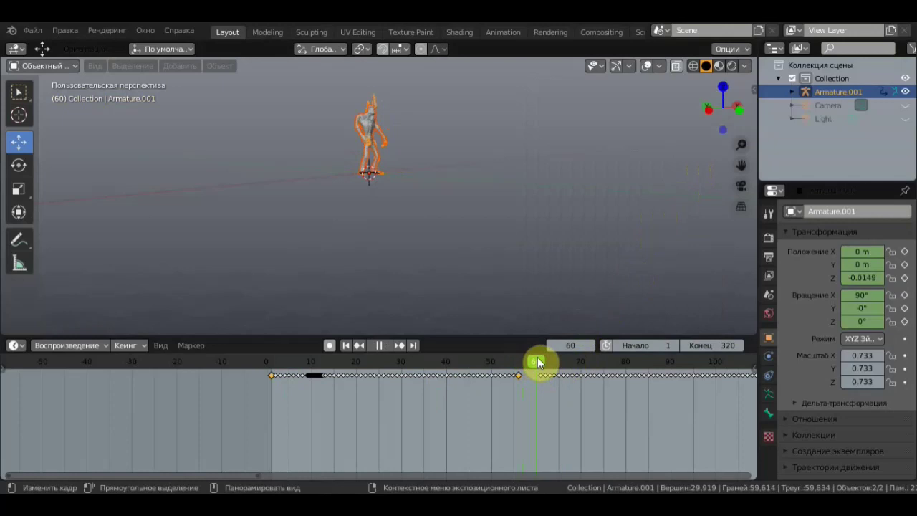
left_click_drag(542, 362, 639, 364)
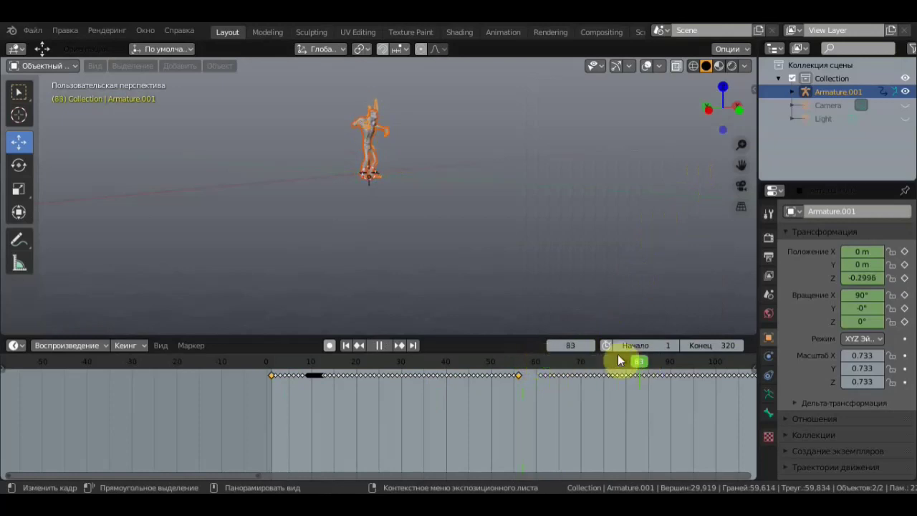
key("space")
scroll(524, 214, "up", 4)
scroll(549, 301, "up", 3, "shift")
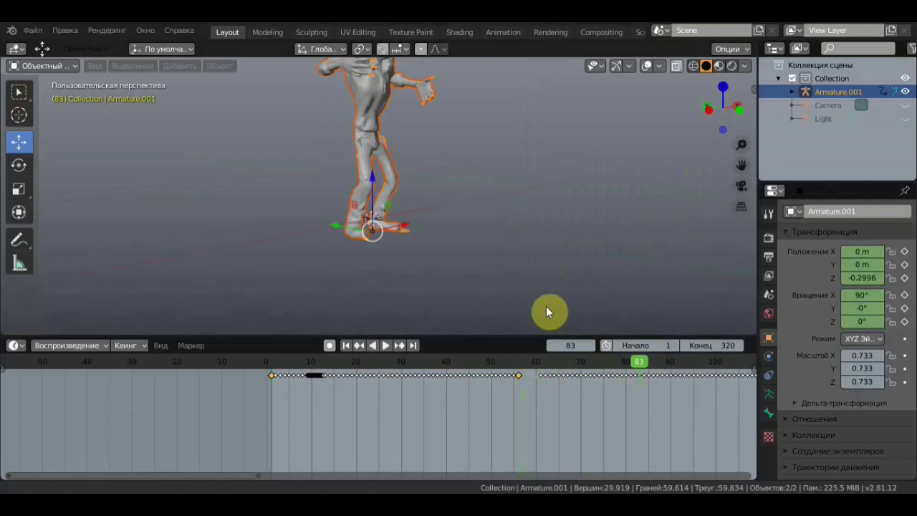
left_click_drag(650, 374, 271, 373)
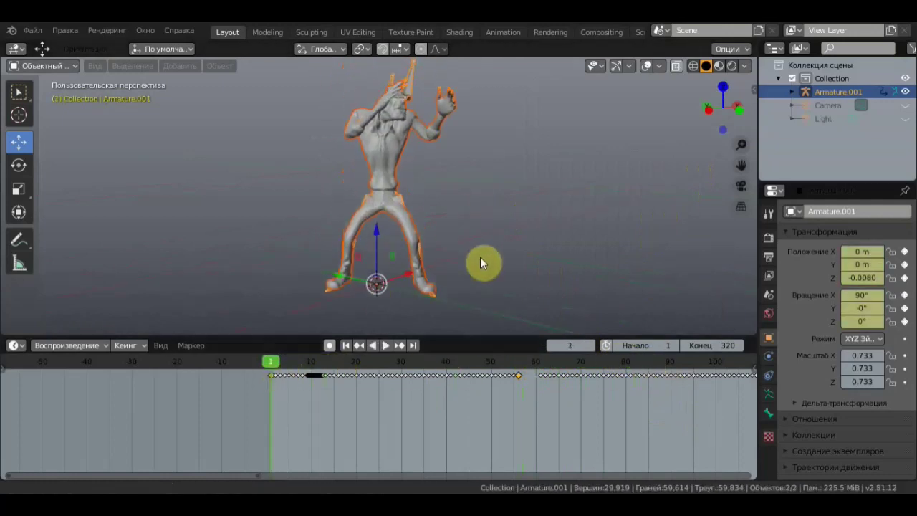
Enlarge the 3D view, frame the character, and play to frame 155 where Z reads -3.0875.
left_click_drag(465, 336, 458, 455)
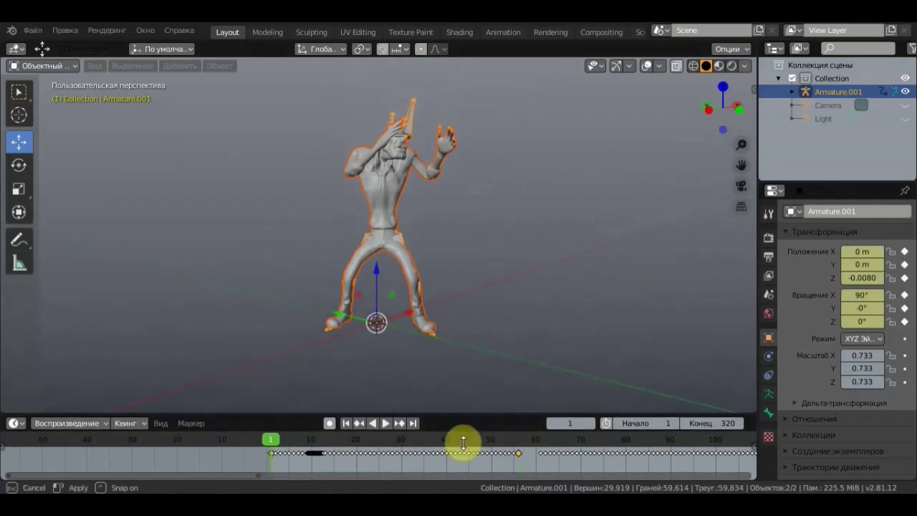
scroll(478, 384, "down", 2)
mouse_move(450, 373)
middle_mouse_down()
mouse_move(481, 353)
mouse_move(483, 321)
mouse_move(458, 324)
mouse_move(474, 355)
middle_mouse_up()
scroll(459, 328, "up", 4)
scroll(459, 328, "down", 1)
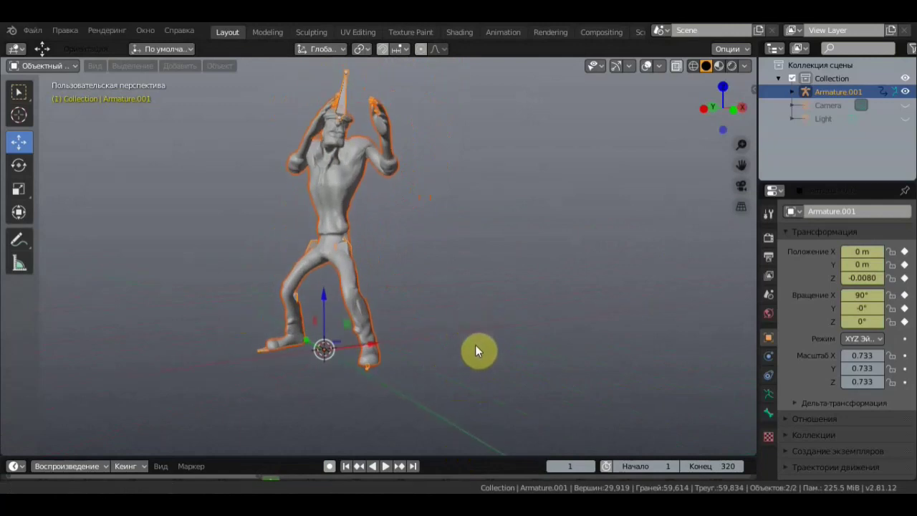
left_click(387, 466)
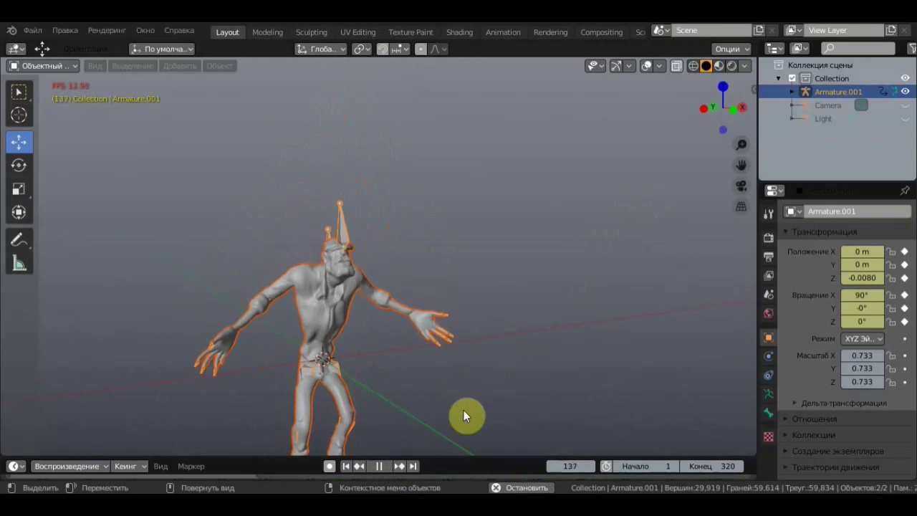
left_click(379, 467)
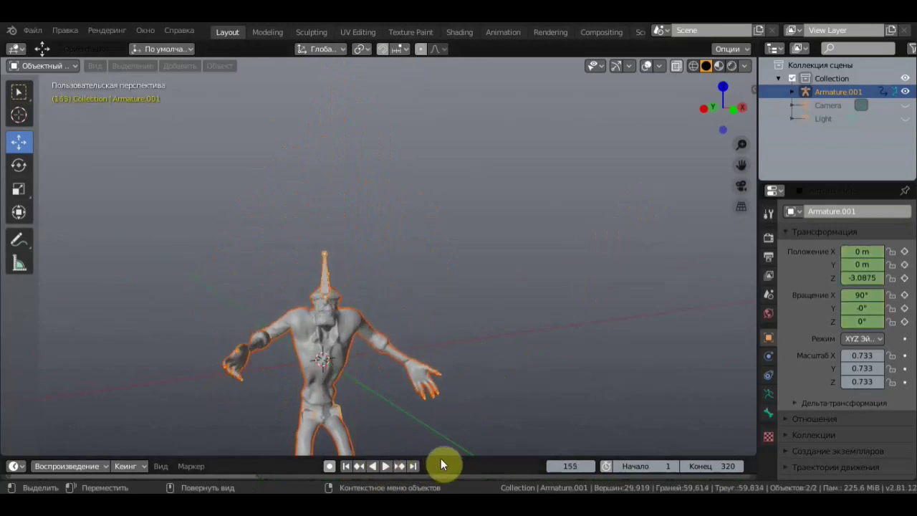
Enlarge the timeline, go to frame 61, and key the armature's location and rotation.
left_click_drag(439, 457, 463, 260)
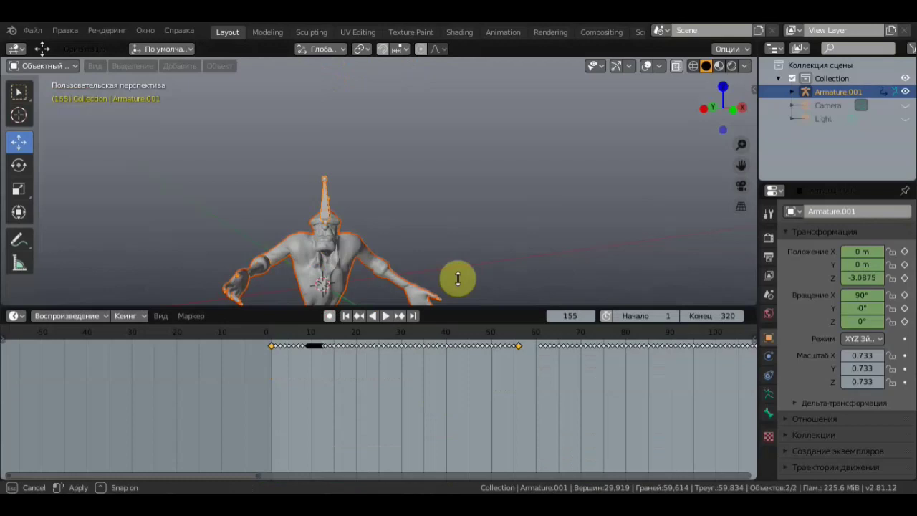
scroll(520, 322, "down", 2)
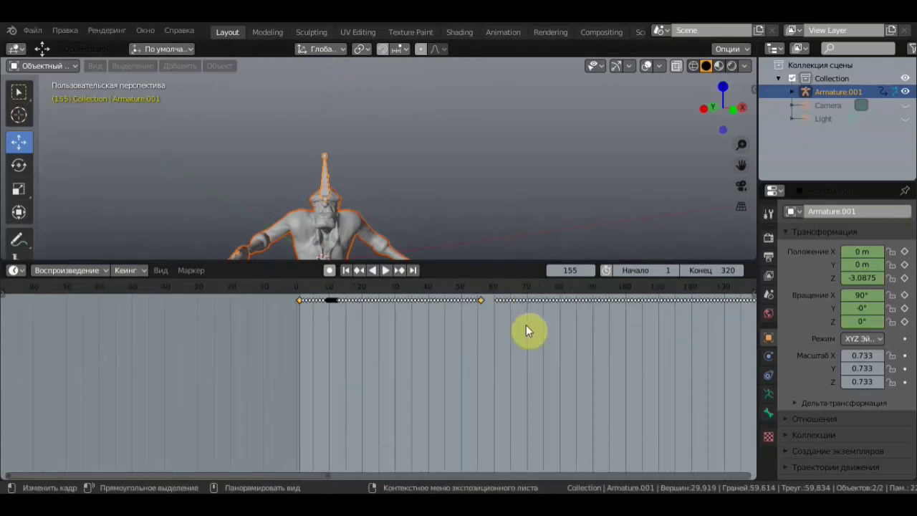
scroll(528, 325, "down", 3)
scroll(573, 325, "down", 2)
left_click_drag(565, 292, 441, 287)
scroll(497, 310, "up", 4)
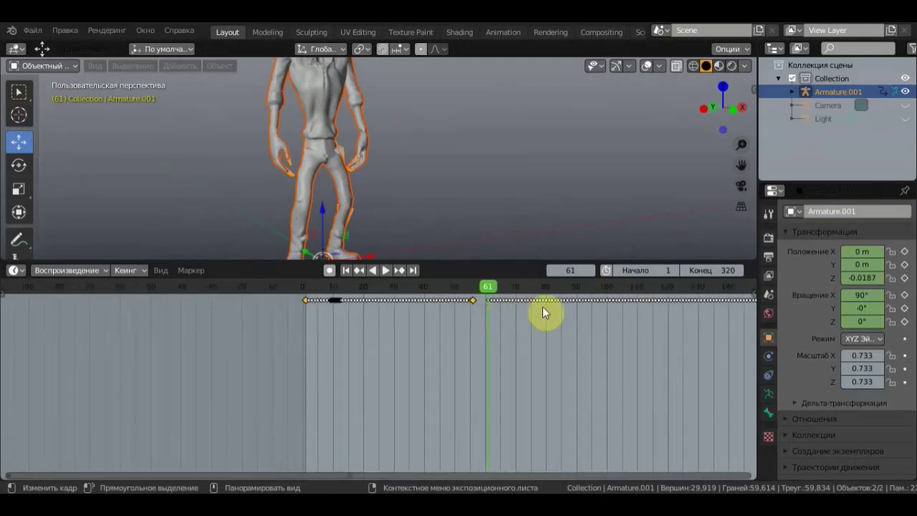
scroll(573, 316, "up", 3)
scroll(609, 328, "up", 1)
scroll(612, 328, "up", 2)
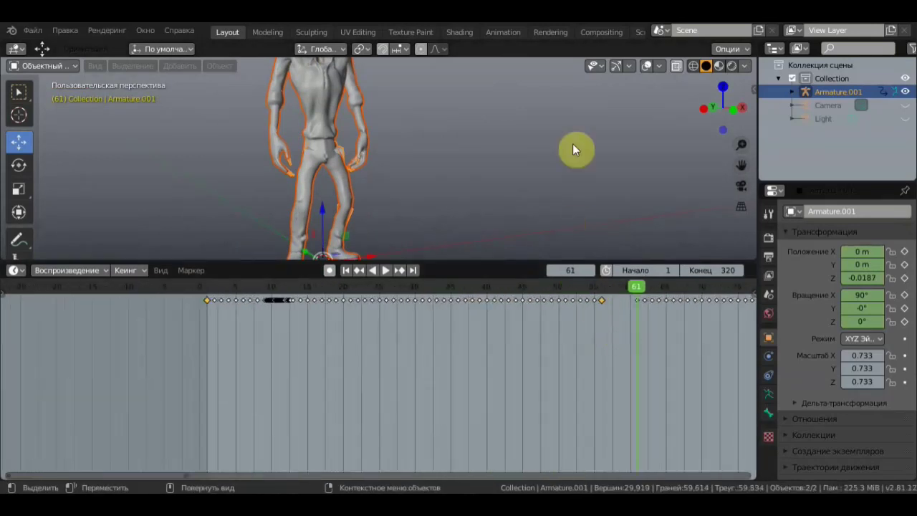
key("i")
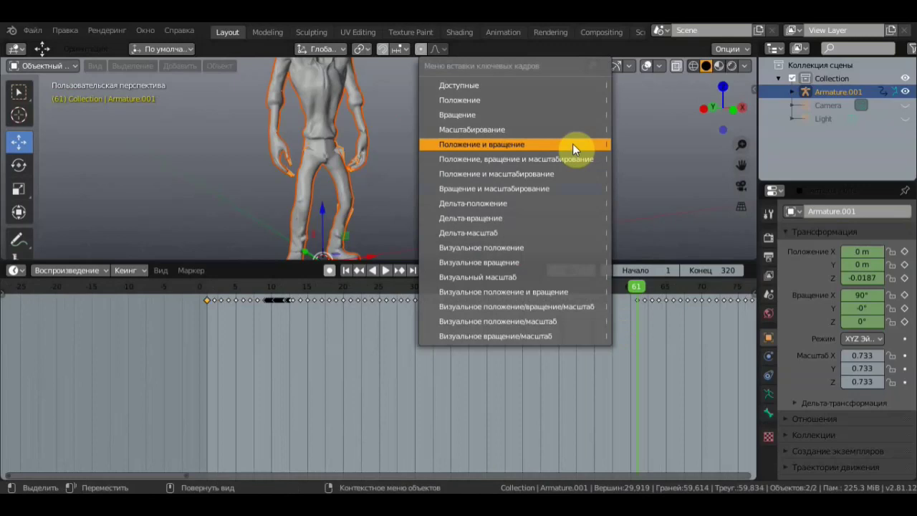
left_click(572, 144)
Zoom the dope sheet out to show the full frame range up to 320.
mouse_move(606, 364)
middle_mouse_down()
mouse_move(168, 395)
mouse_move(85, 391)
middle_mouse_up()
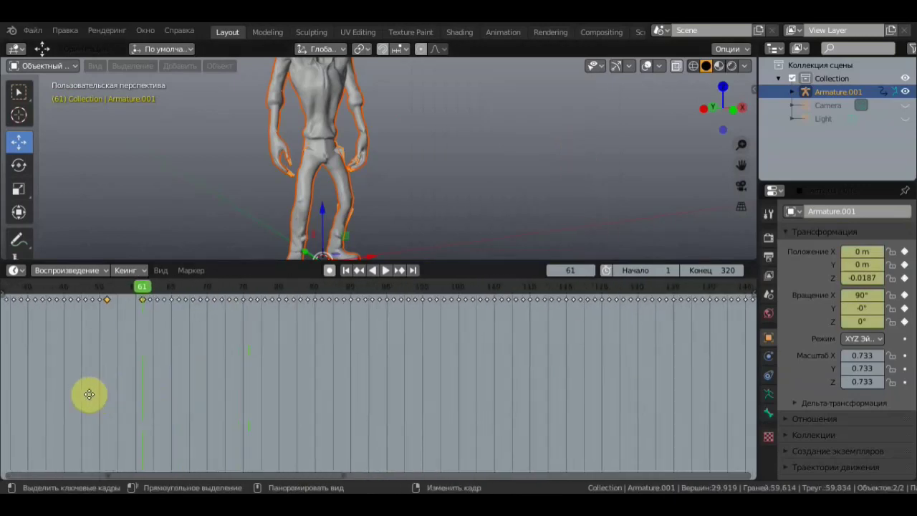
scroll(466, 374, "down", 1)
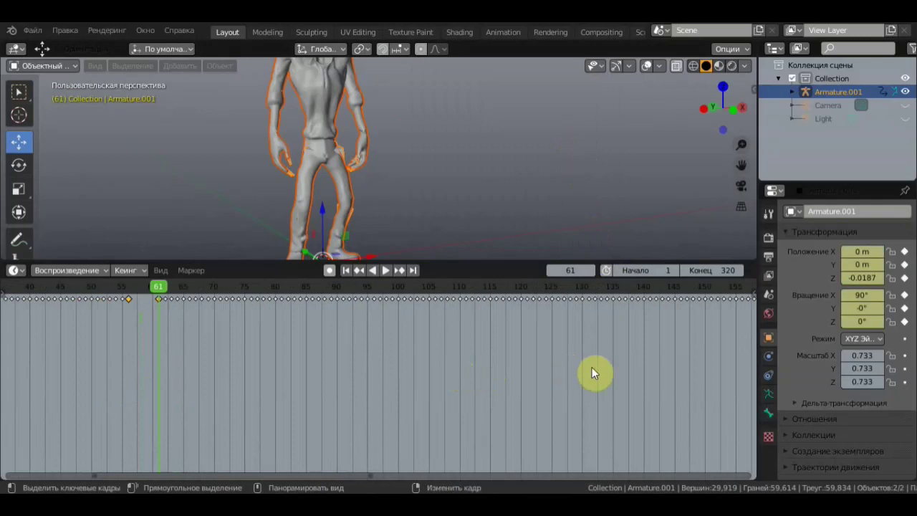
middle_click_drag(594, 367, 437, 389)
scroll(419, 393, "down", 1)
scroll(426, 391, "down", 1)
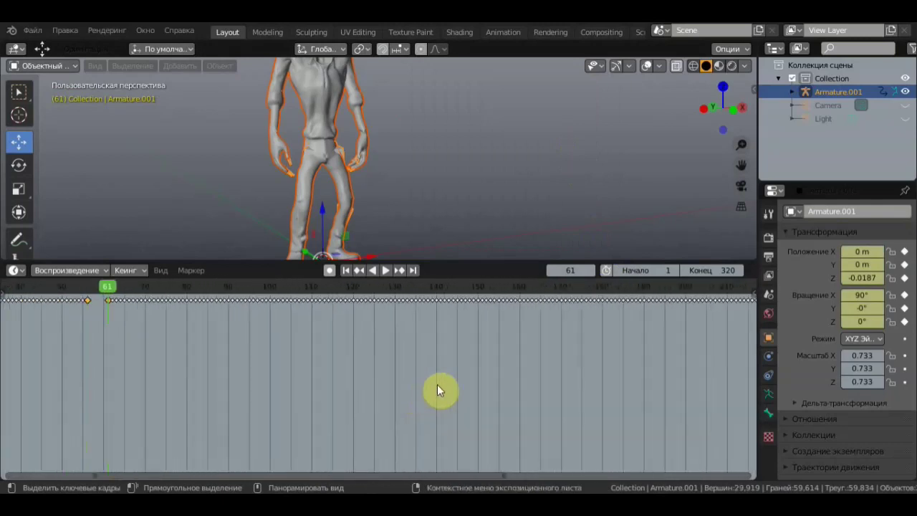
scroll(466, 387, "down", 1)
middle_click_drag(508, 380, 423, 389)
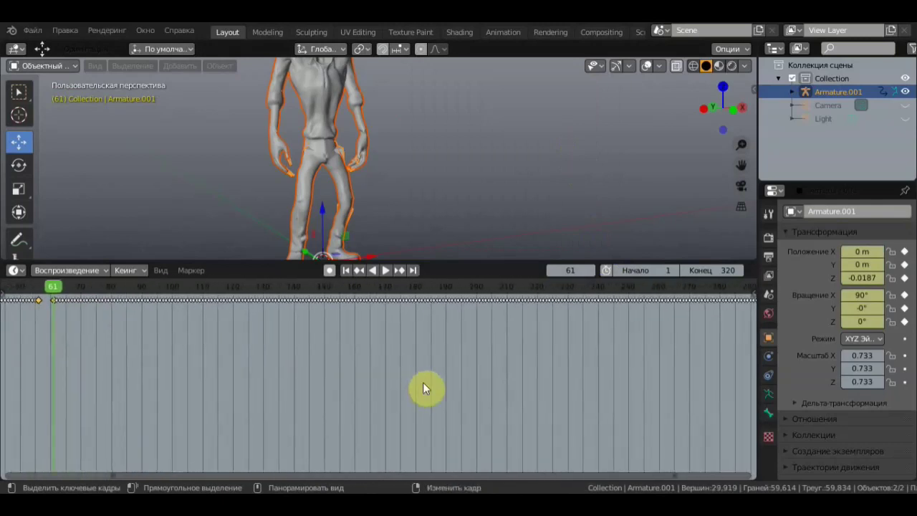
scroll(423, 389, "down", 1)
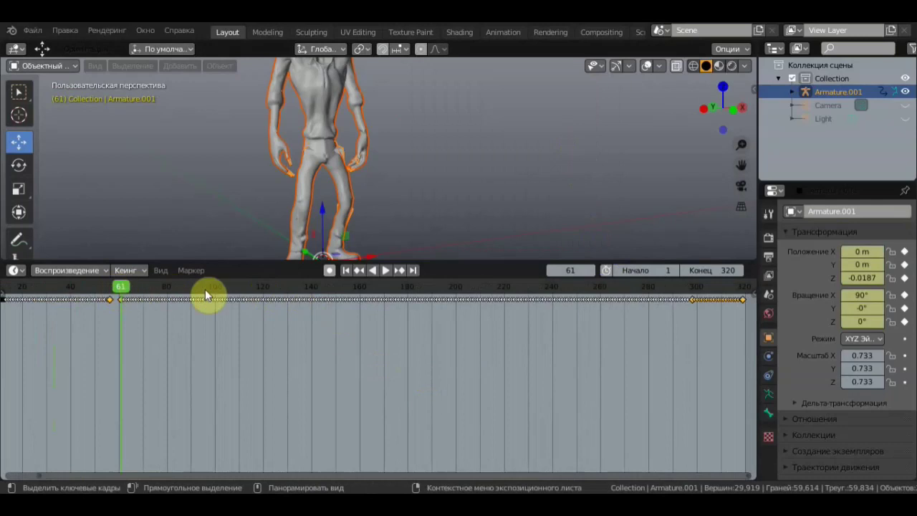
Play the animation to frame 296 and zoom the timeline in on the final frames.
key("space")
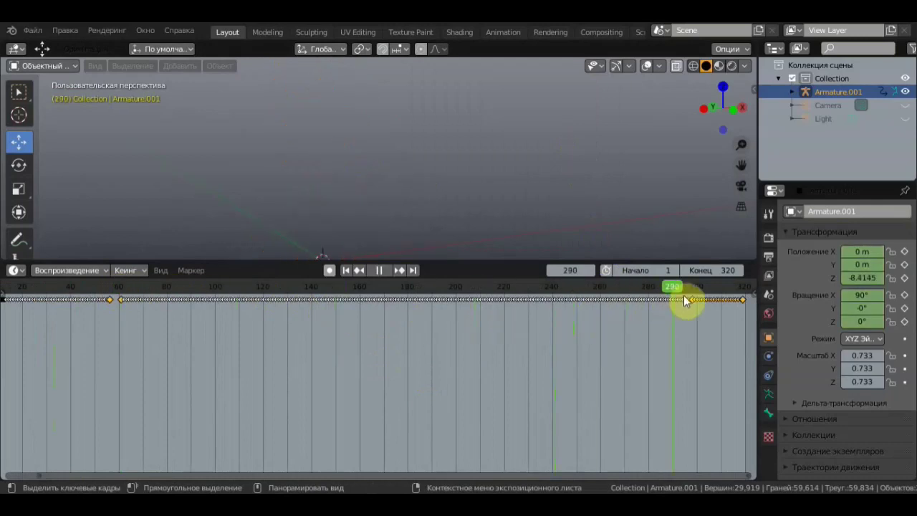
key("space")
scroll(744, 339, "up", 2)
middle_click_drag(667, 364, 463, 385)
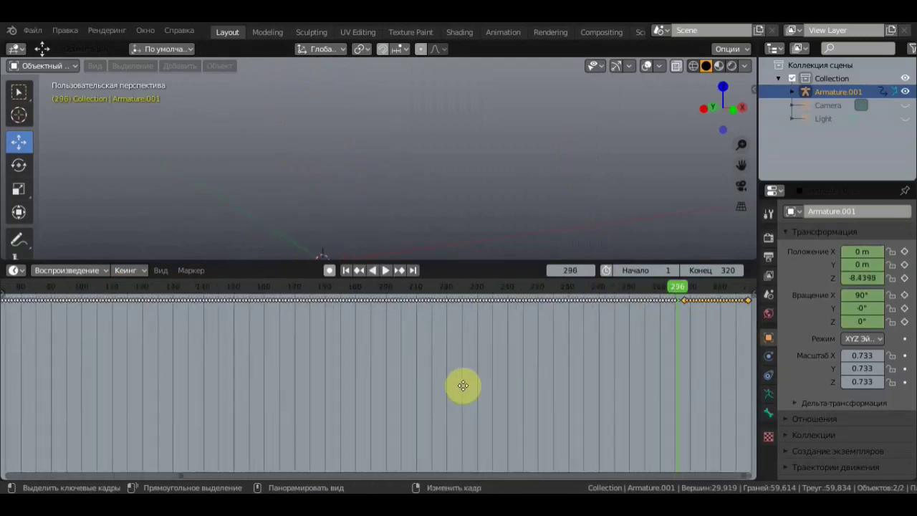
scroll(501, 365, "down", 4, "ctrl")
scroll(560, 349, "up", 1)
scroll(582, 322, "up", 2)
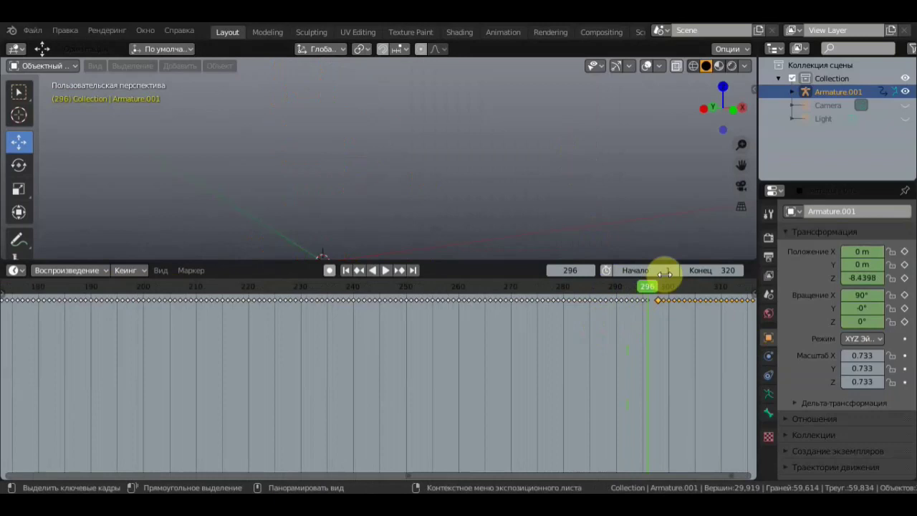
scroll(438, 211, "down", 3)
scroll(438, 211, "down", 3)
scroll(438, 205, "down", 3)
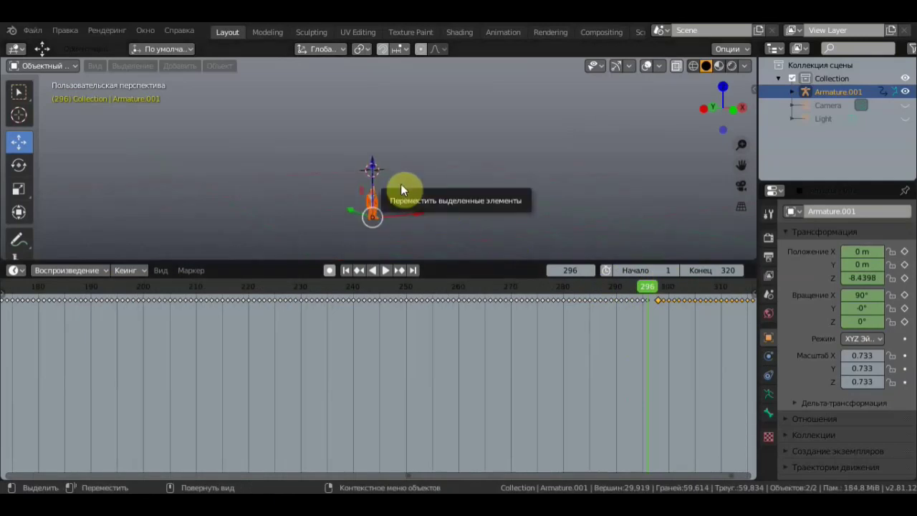
In front view, raise the armature from Z -8.4398 to 0.4459 and keyframe Location & Rotation.
key("KP_1")
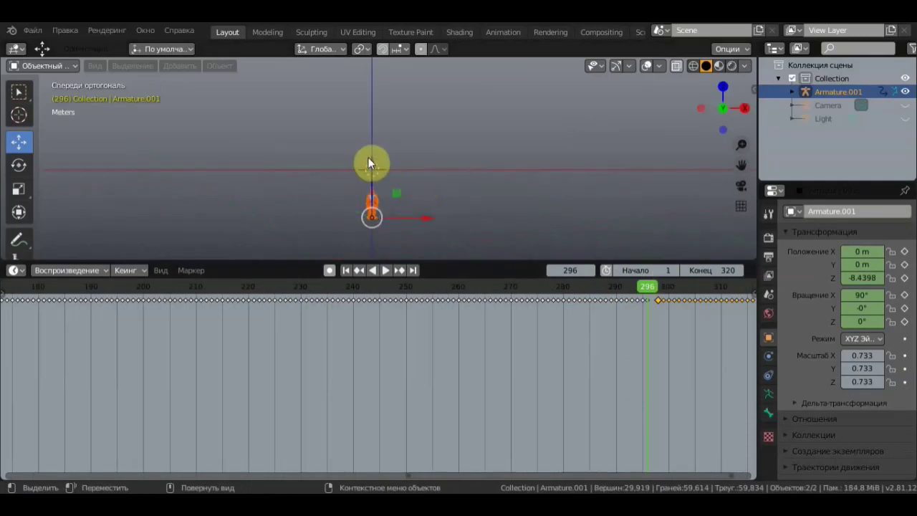
left_click_drag(371, 162, 377, 107)
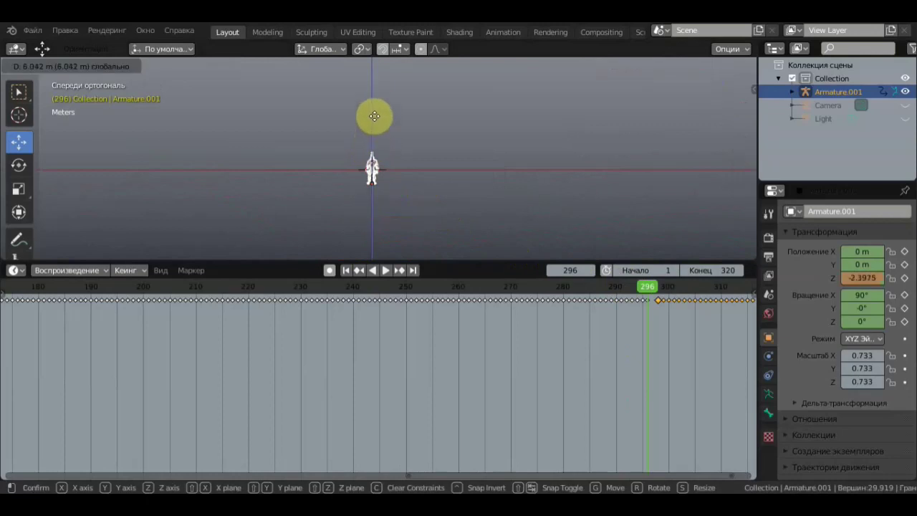
key("i")
left_click(514, 122)
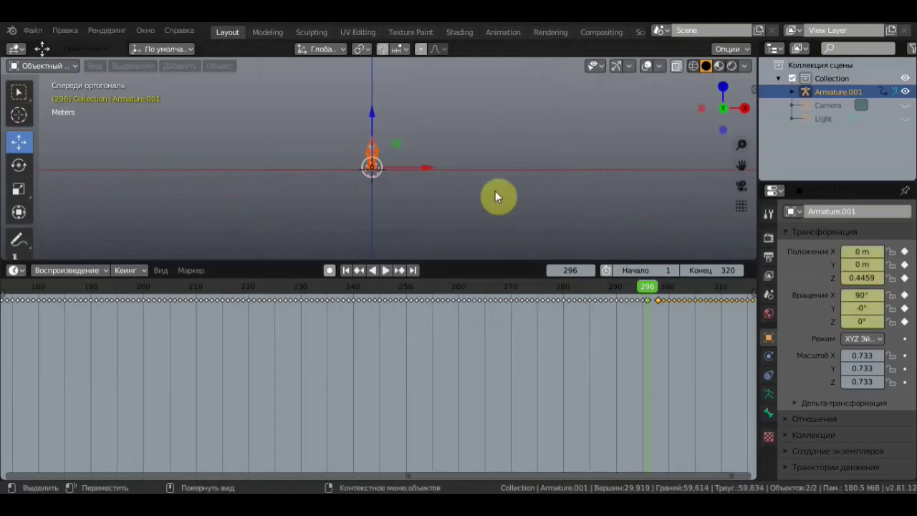
Enlarge the 3D view, orbit to a side angle, and start playback from the beginning.
left_click_drag(448, 262, 441, 464)
scroll(433, 309, "up", 4)
scroll(432, 309, "down", 4)
mouse_move(433, 309)
middle_mouse_down()
mouse_move(513, 322)
mouse_move(592, 311)
mouse_move(573, 303)
mouse_move(462, 399)
middle_mouse_up()
key("space")
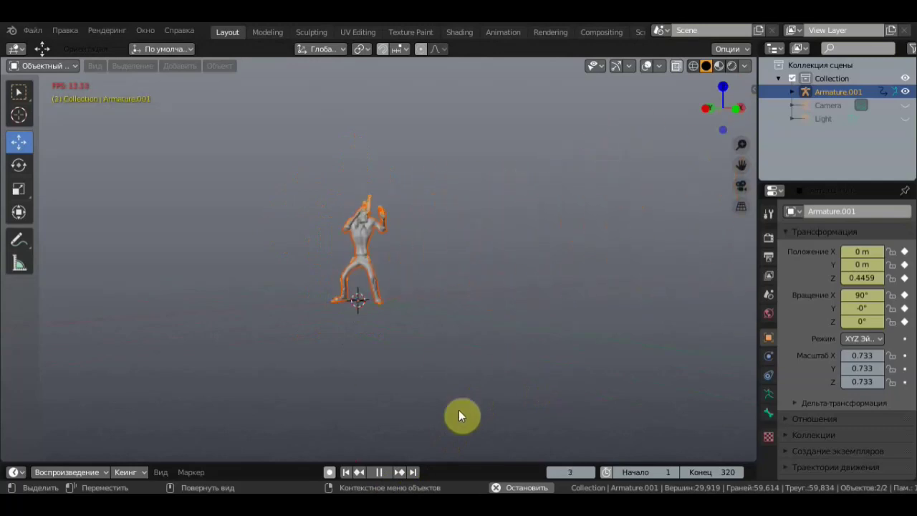
Stop playback at frame 14 and orbit around the character.
left_click(379, 471)
scroll(487, 307, "up", 3)
scroll(487, 306, "down", 1)
scroll(491, 283, "up", 2)
scroll(491, 283, "up", 2)
scroll(490, 288, "down", 4)
mouse_move(491, 289)
middle_mouse_down()
mouse_move(636, 298)
mouse_move(507, 284)
mouse_move(549, 290)
middle_mouse_up()
Zoom and orbit closer to confirm the feet stay grounded at Z -0.0080 m.
scroll(616, 285, "up", 2)
scroll(507, 290, "down", 2)
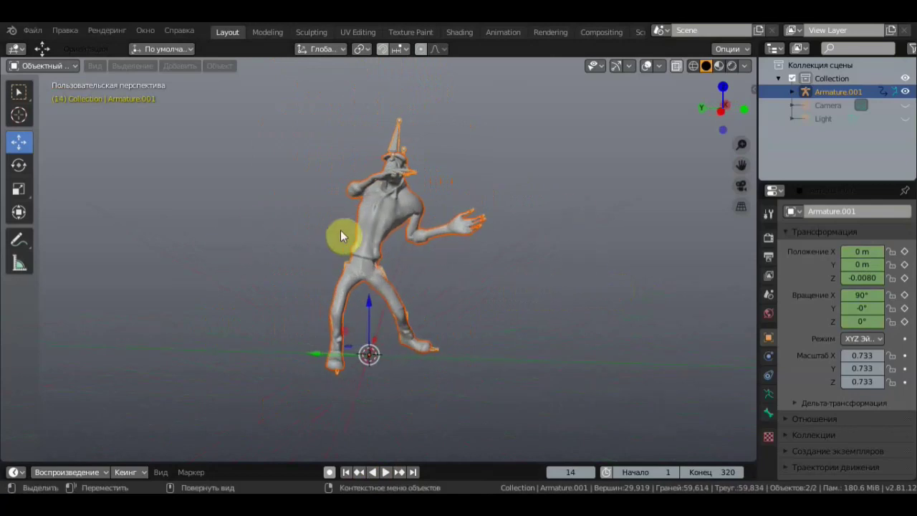
scroll(430, 260, "up", 2)
middle_click_drag(430, 260, 413, 236)
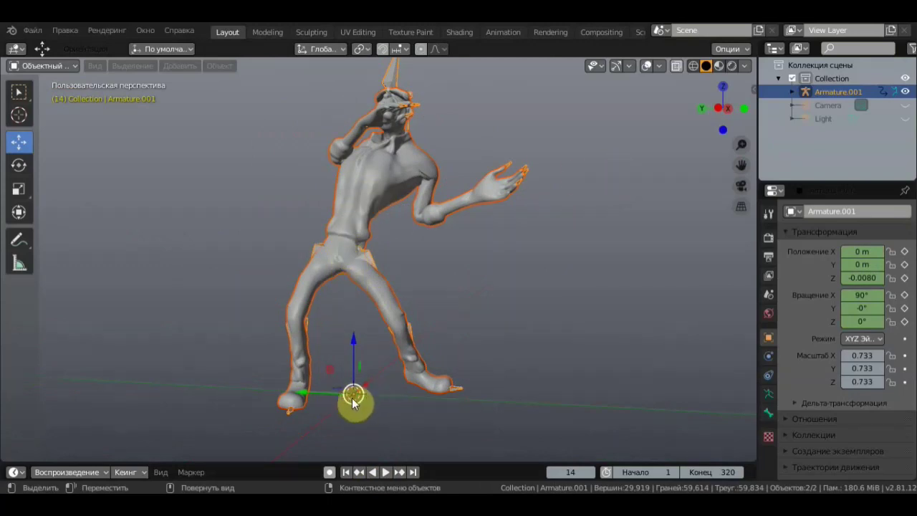
scroll(358, 394, "down", 1)
scroll(376, 389, "down", 1)
scroll(394, 369, "down", 1)
mouse_move(406, 370)
middle_mouse_down()
mouse_move(507, 377)
mouse_move(487, 384)
mouse_move(501, 368)
mouse_move(412, 368)
mouse_move(470, 340)
middle_mouse_up()
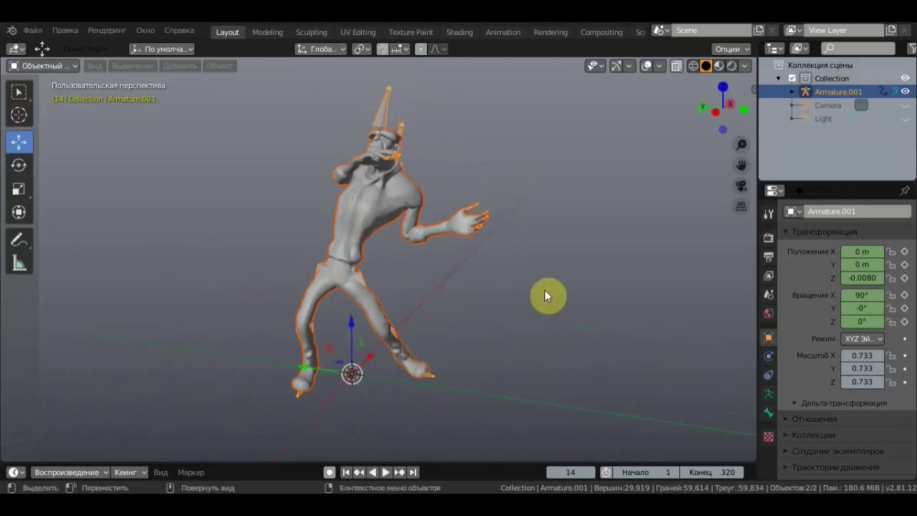